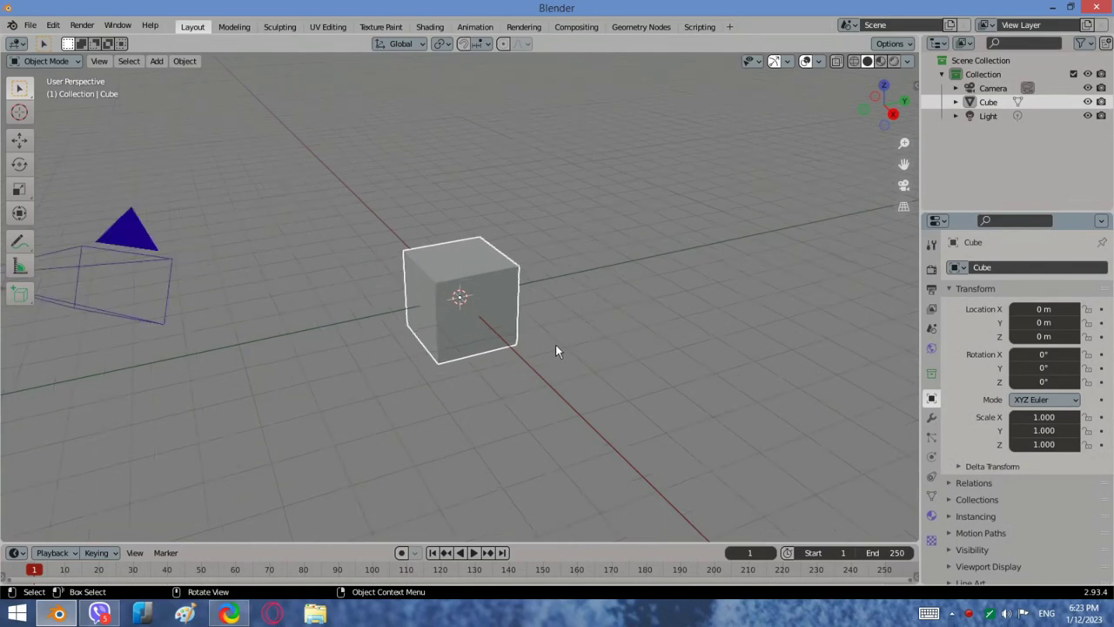
# Step: Delete the default cube, leaving only the camera and light in the scene
pyautogui.moveTo(633, 310); pyautogui.dragTo(768, 362, button='middle')
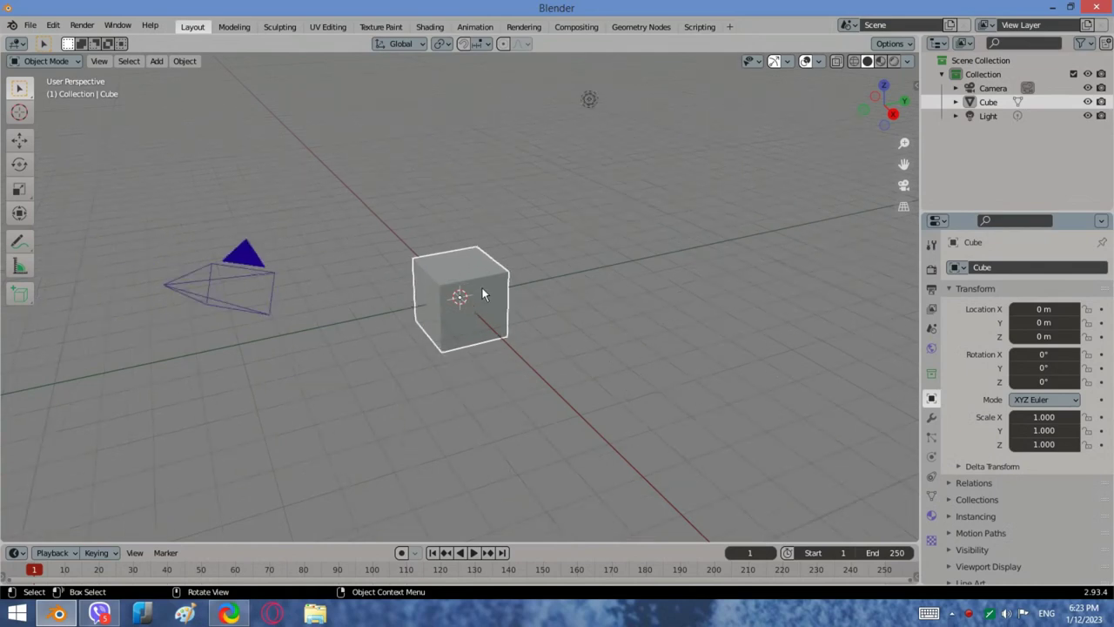
pyautogui.press('Delete')
pyautogui.scroll(2, 479, 268)
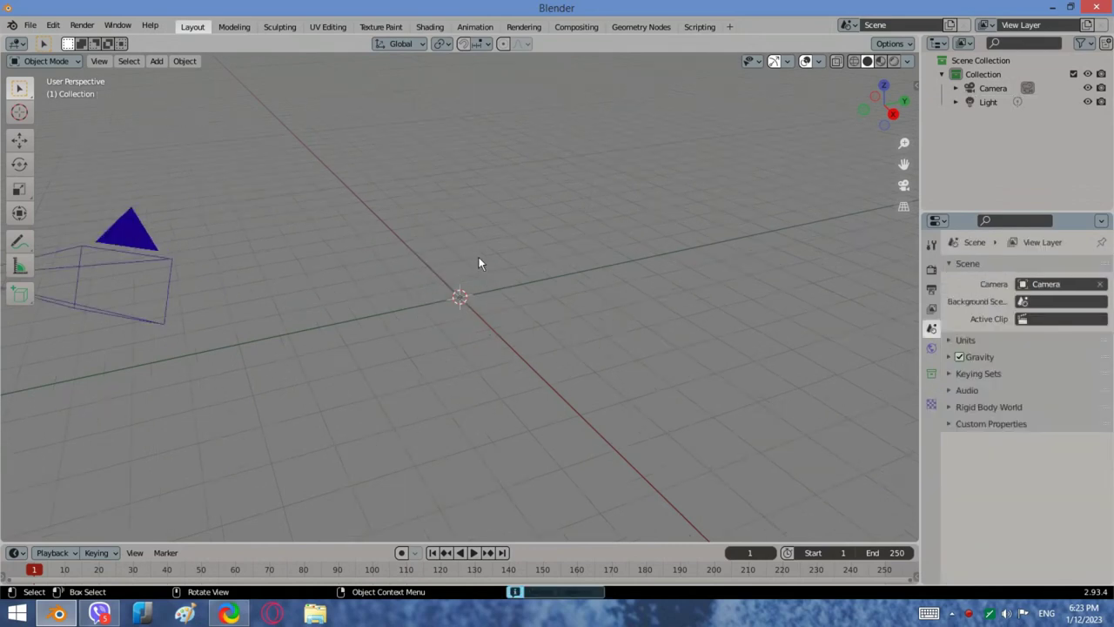
# Step: Add a mesh cylinder at the origin and set its vertex count to 42
pyautogui.hotkey('shift', 'a')
pyautogui.moveTo(478, 256)
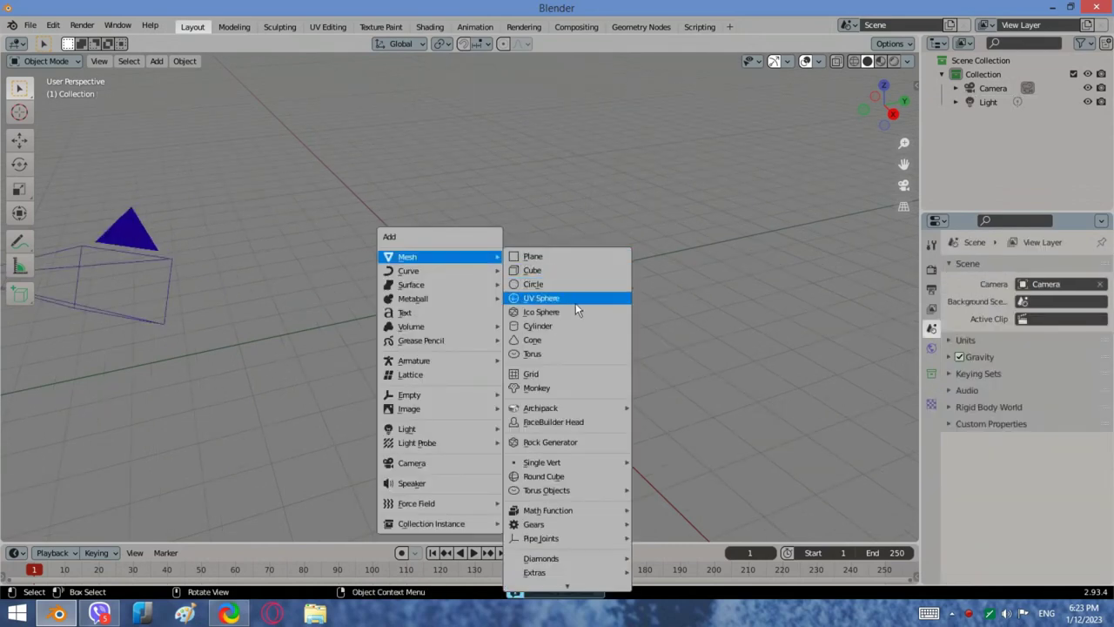
pyautogui.click(571, 323)
pyautogui.moveTo(405, 276); pyautogui.dragTo(436, 289, button='middle')
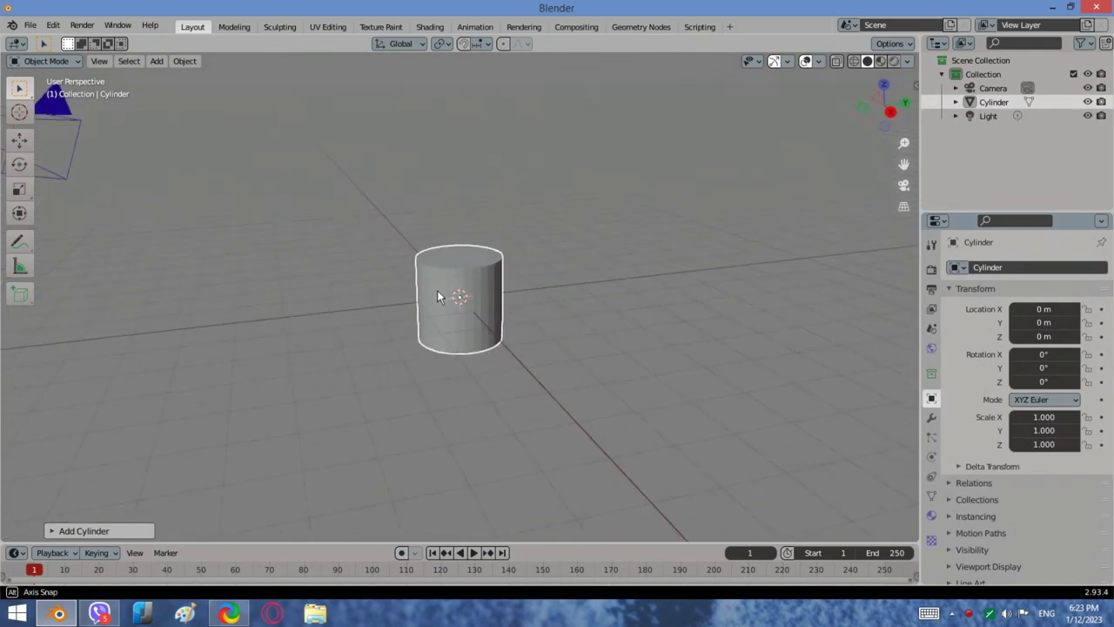
pyautogui.click(51, 537)
pyautogui.click(194, 362)
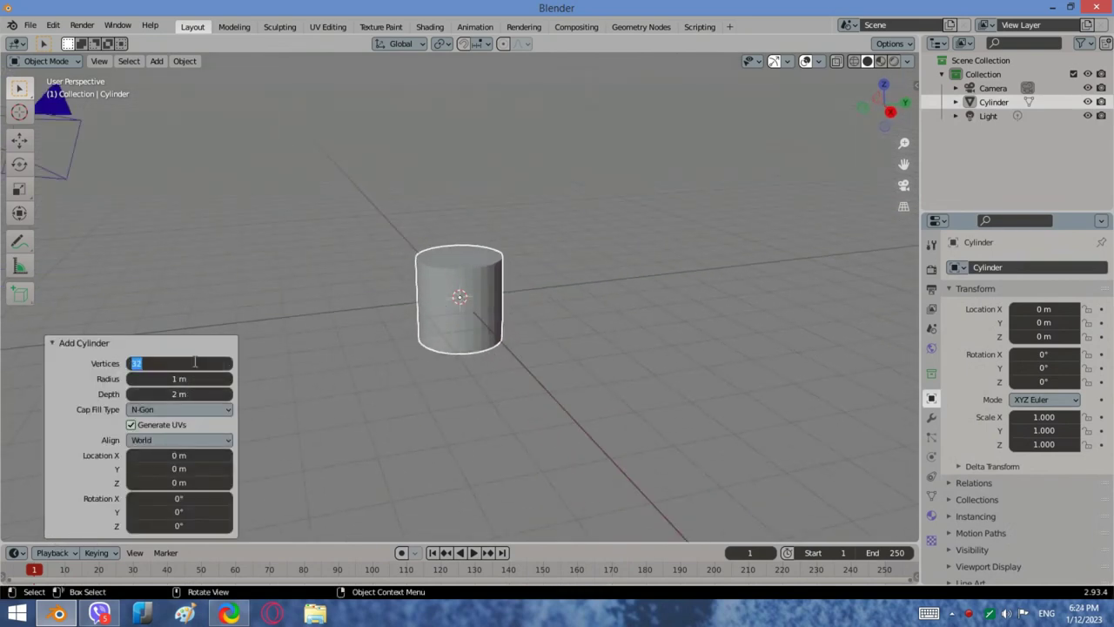
pyautogui.press('Return')
pyautogui.rightClick(475, 272)
# Step: Shade the cylinder smooth and view it from the side in Right Ortho
pyautogui.click(475, 267)
pyautogui.moveTo(548, 200); pyautogui.dragTo(492, 286, button='middle')
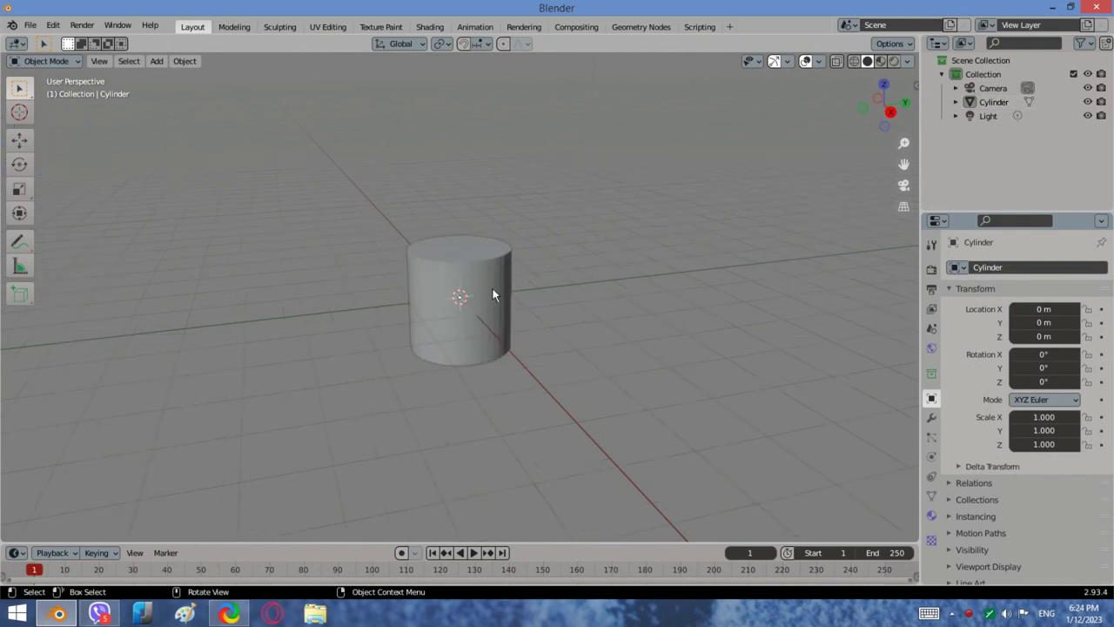
pyautogui.click(887, 110)
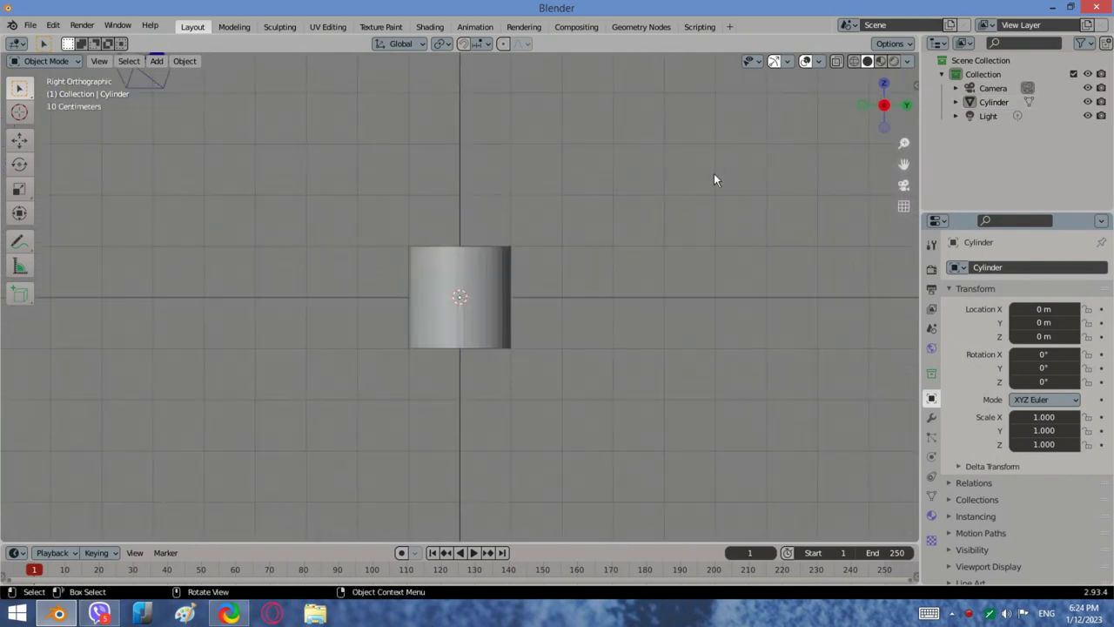
pyautogui.scroll(3, 505, 260)
pyautogui.click(532, 231)
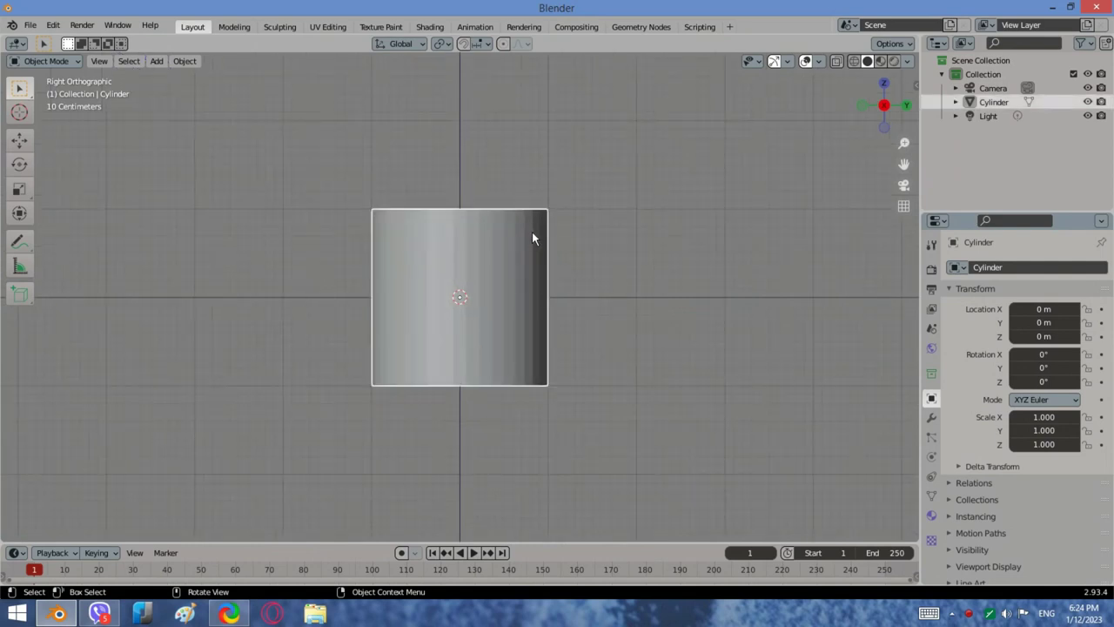
# Step: Set the cylinder's X dimension to 2 m and its Z location to 1 m
pyautogui.click(915, 87)
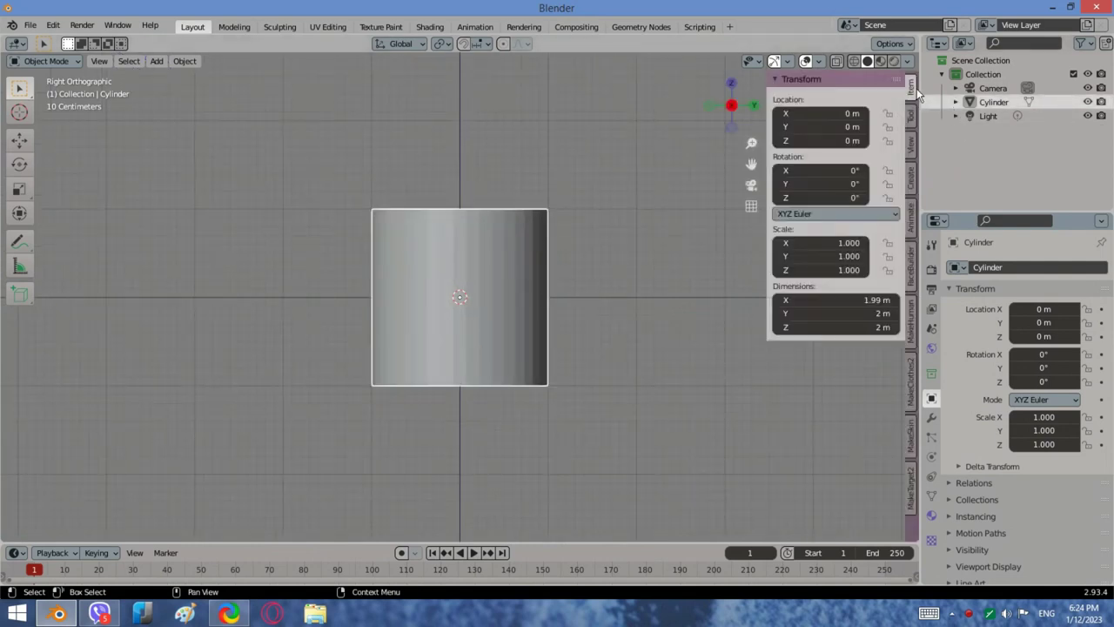
pyautogui.click(862, 299)
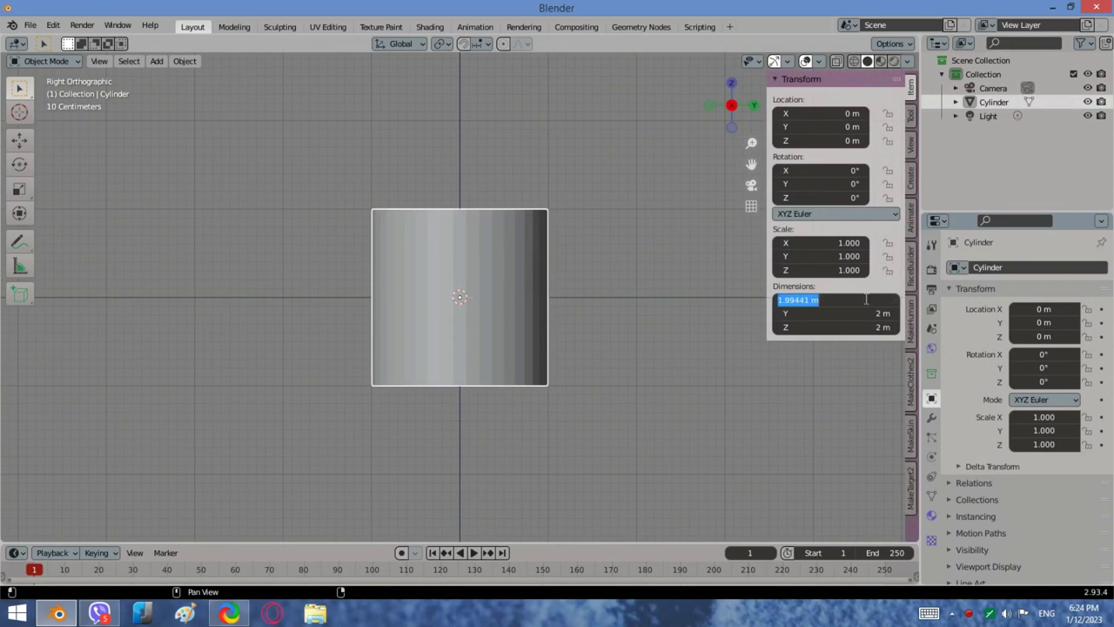
pyautogui.doubleClick(843, 140)
pyautogui.write('1')
pyautogui.press('Return')
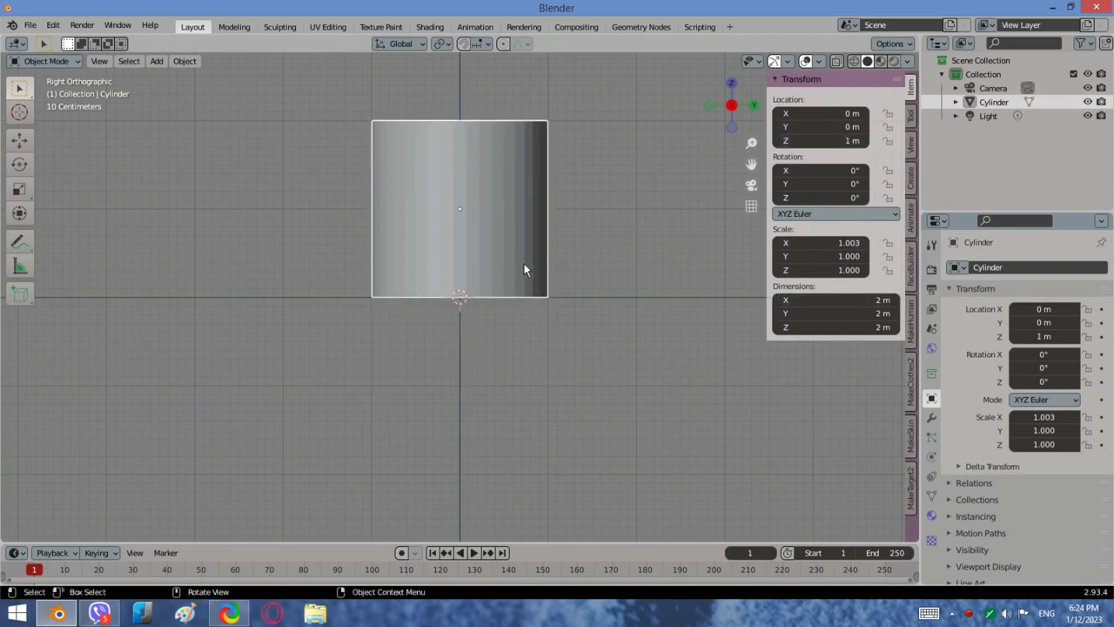
# Step: In Edit Mode with X-ray, add a middle loop cut and widen it to 1.405
pyautogui.press('Tab')
pyautogui.scroll(2, 567, 208)
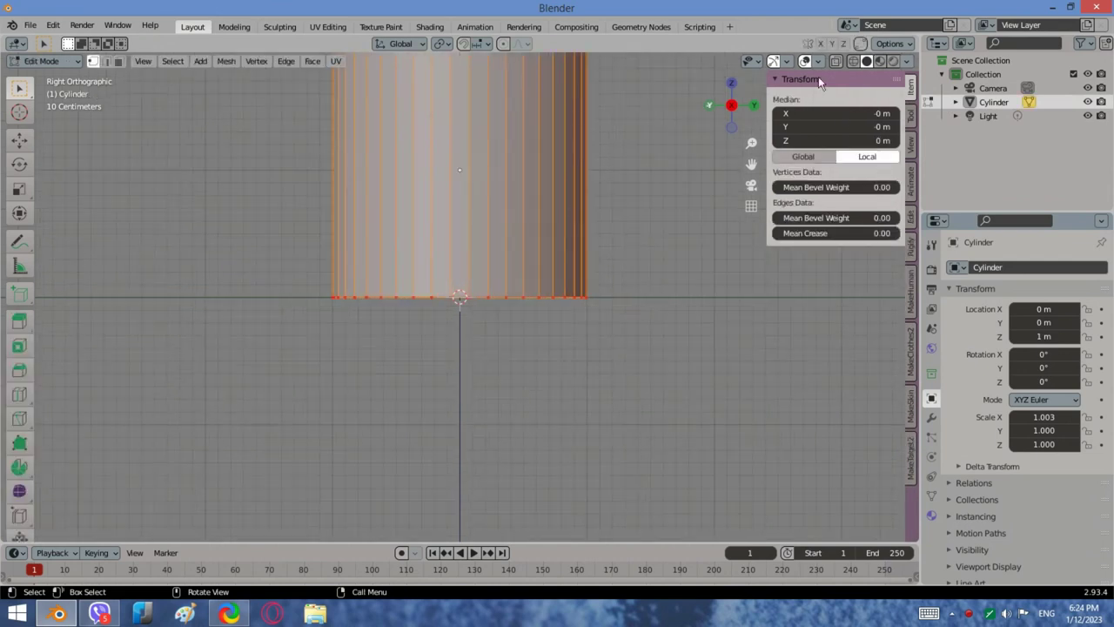
pyautogui.hotkey('shift', 'z')
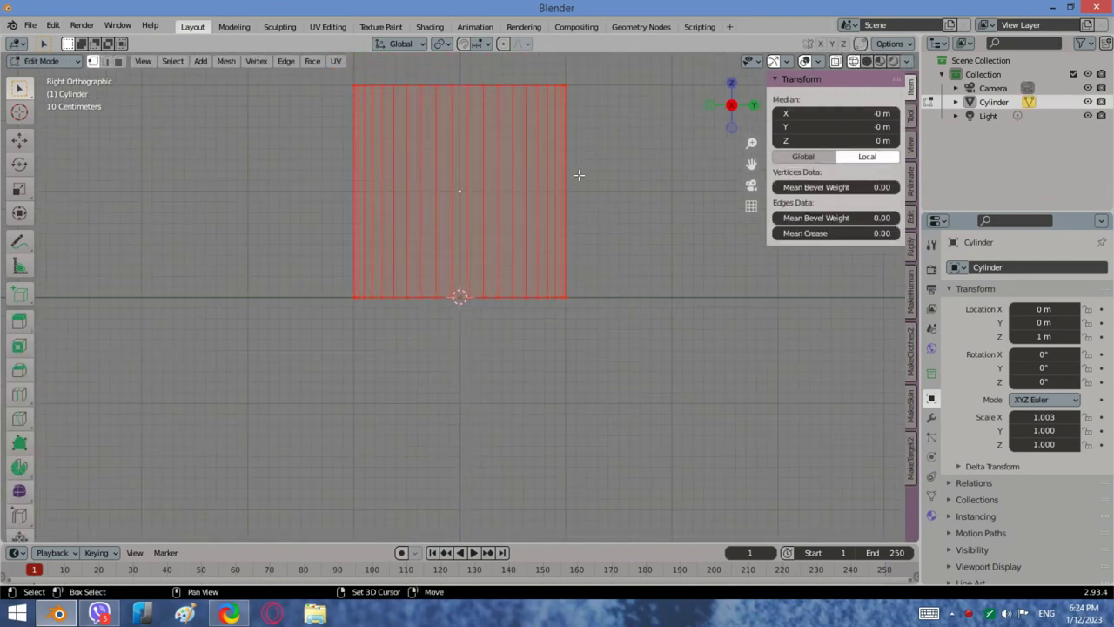
pyautogui.keyDown('shift'); pyautogui.scroll(4, 540, 187); pyautogui.keyUp('shift')
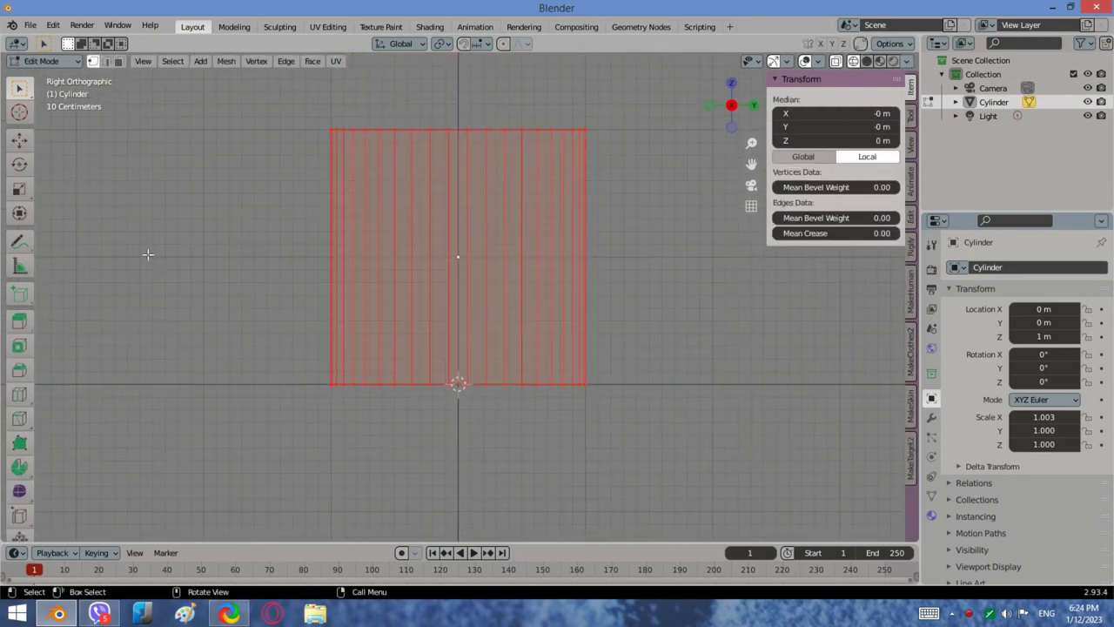
pyautogui.click(19, 394)
pyautogui.click(557, 306)
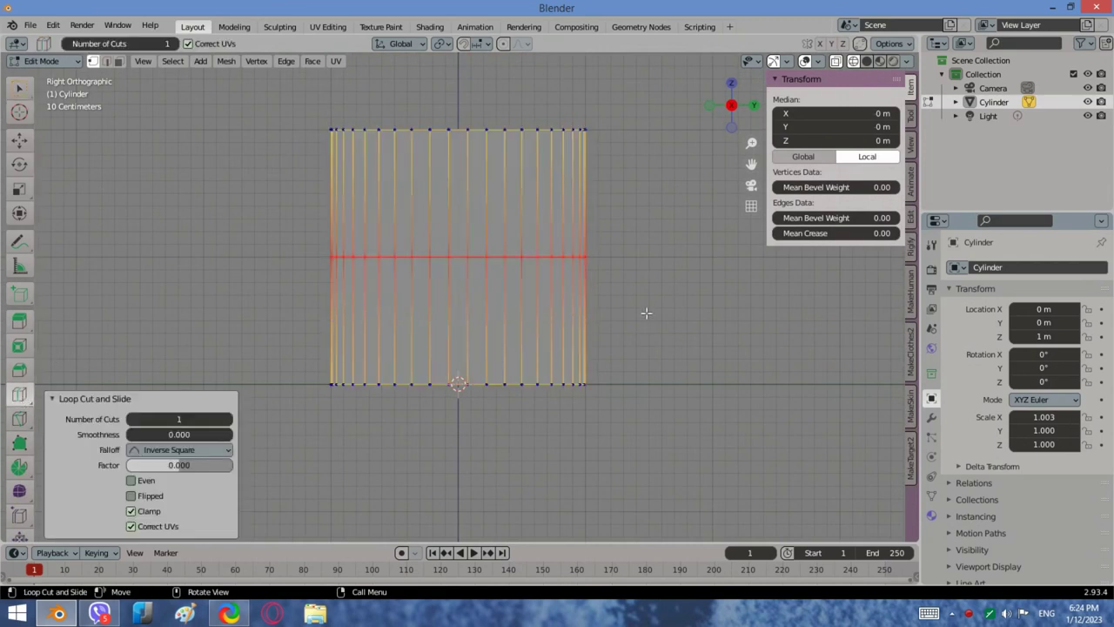
pyautogui.press('s')
pyautogui.click(672, 302)
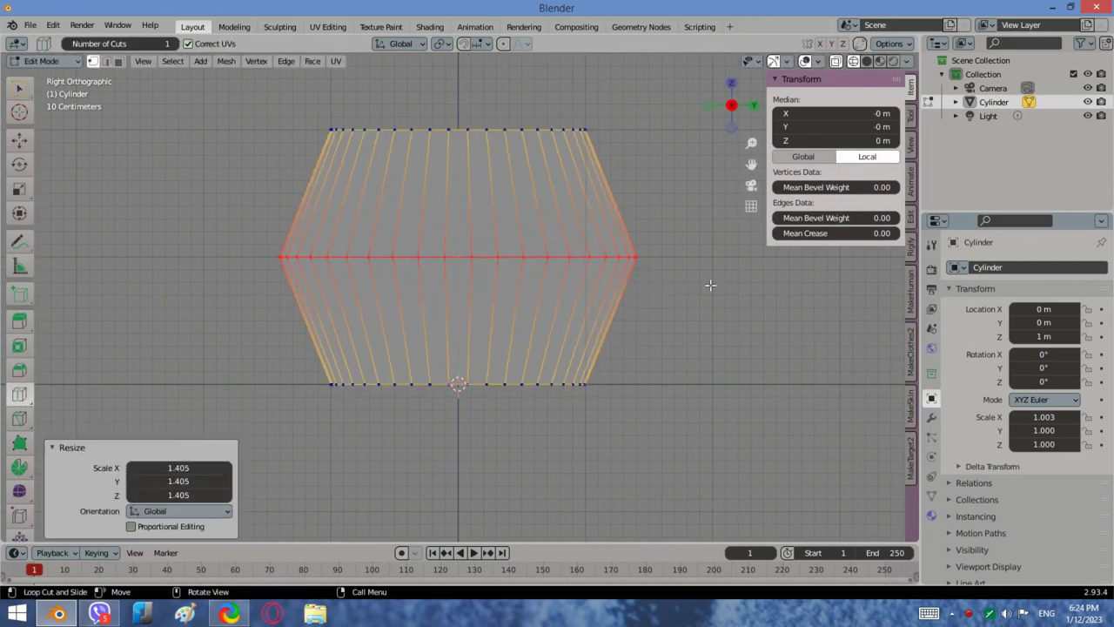
# Step: Extrude the top loop into a neck, narrow its rim to 0.617, and begin shrinking the neck base
pyautogui.scroll(-2, 672, 302)
pyautogui.click(19, 88)
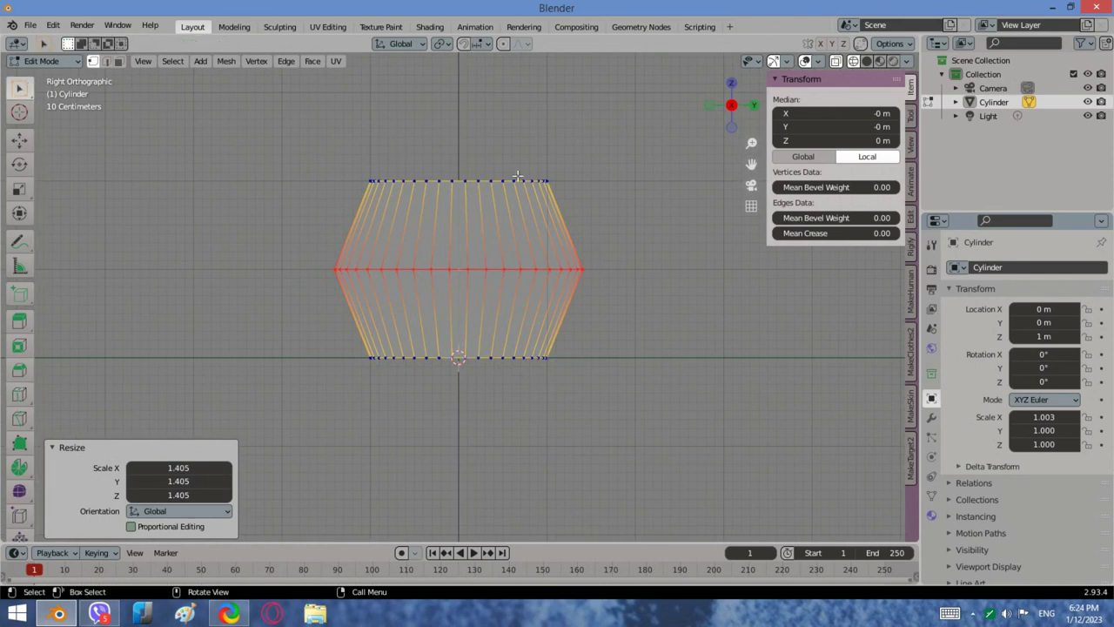
pyautogui.moveTo(552, 186); pyautogui.dragTo(339, 138)
pyautogui.press('e')
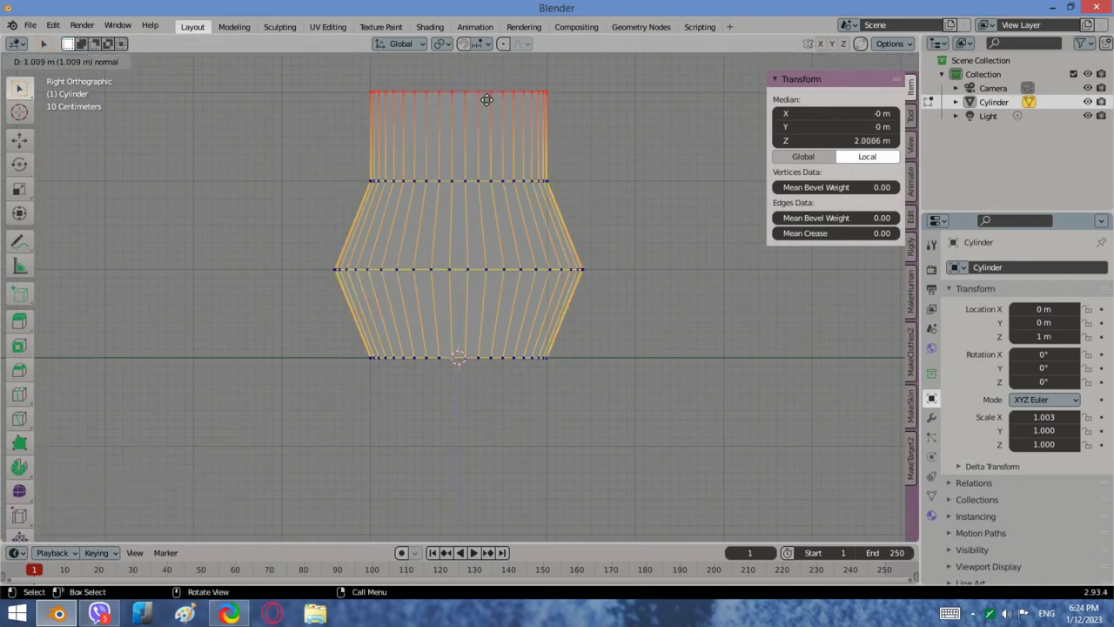
pyautogui.click(487, 99)
pyautogui.scroll(2, 487, 99)
pyautogui.keyDown('shift'); pyautogui.moveTo(592, 174); pyautogui.dragTo(614, 277, button='middle'); pyautogui.keyUp('shift')
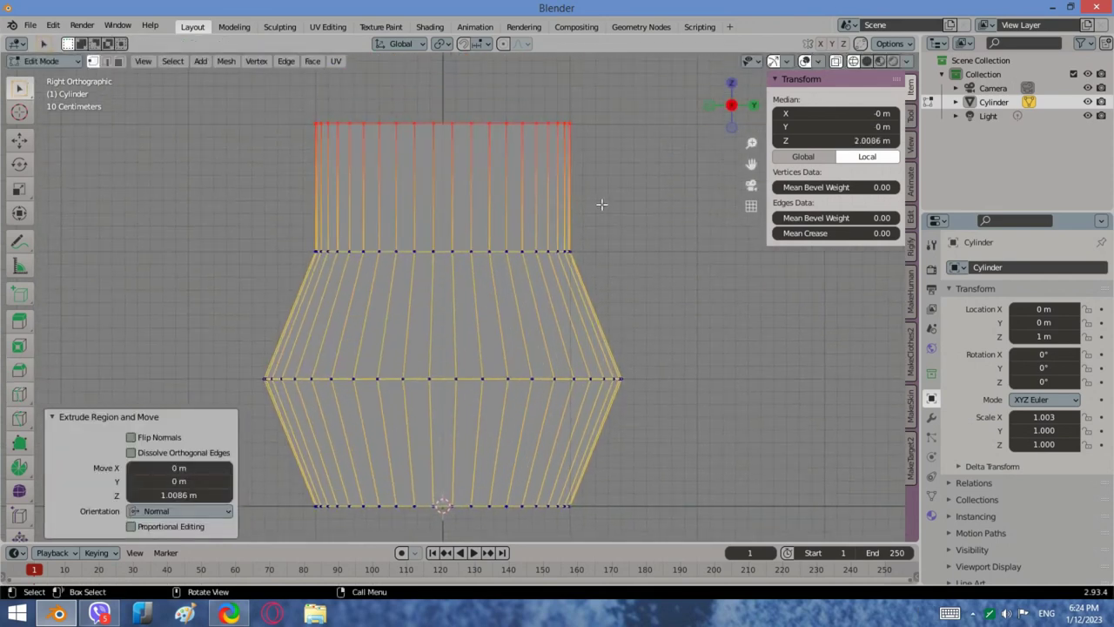
pyautogui.press('s')
pyautogui.click(548, 177)
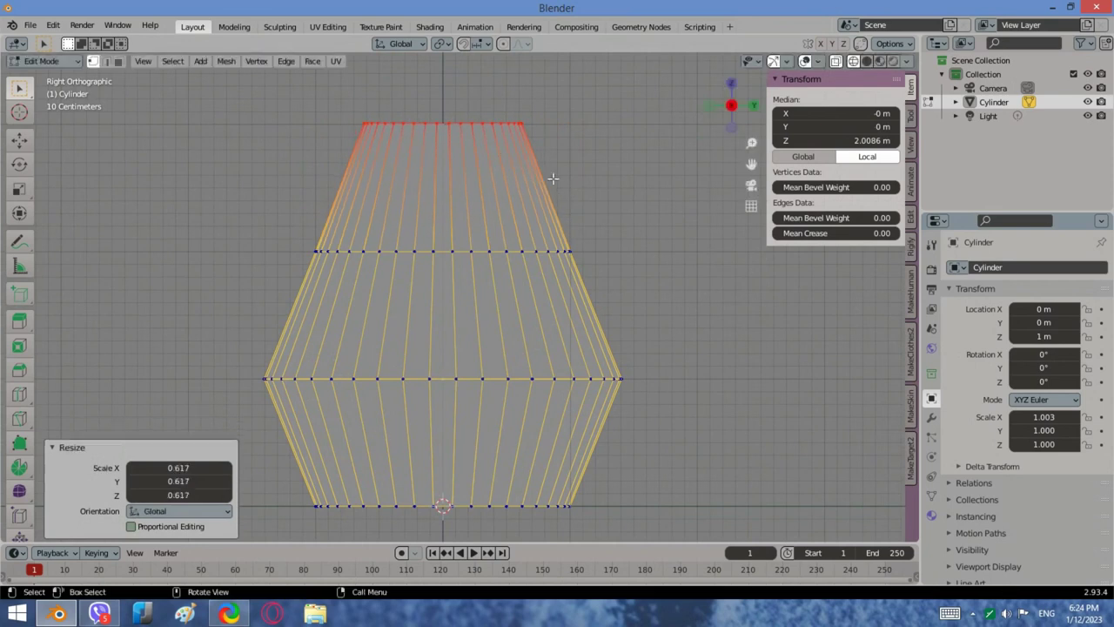
pyautogui.keyDown('alt'); pyautogui.click(564, 254); pyautogui.keyUp('alt')
pyautogui.press('s')
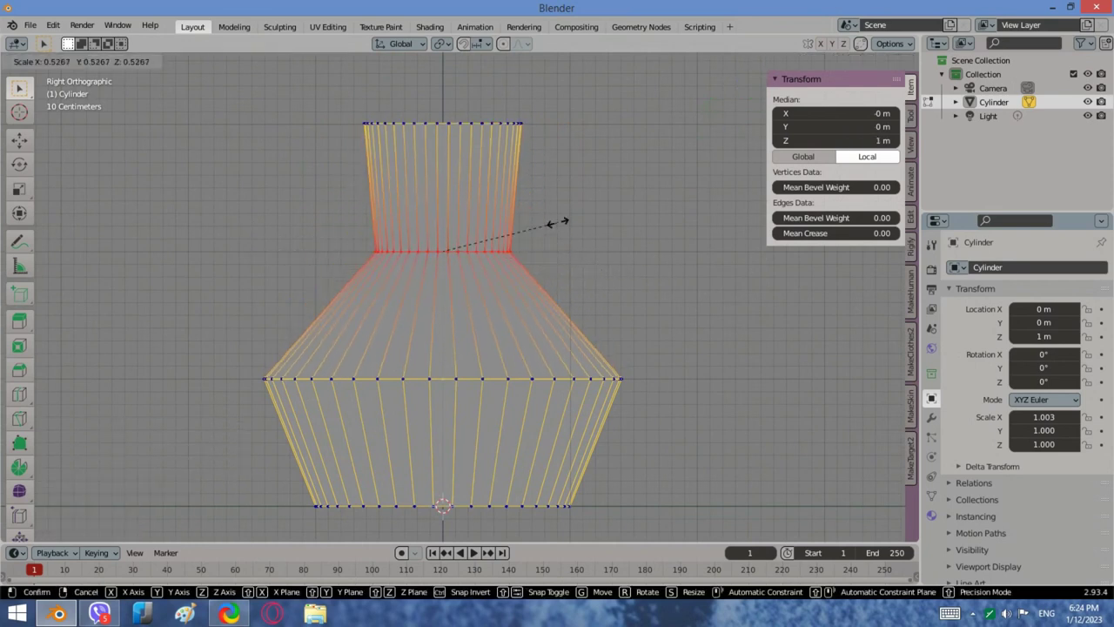
# Step: Pinch the neck base to 0.394 and widen a new upper-body loop cut
pyautogui.click(530, 241)
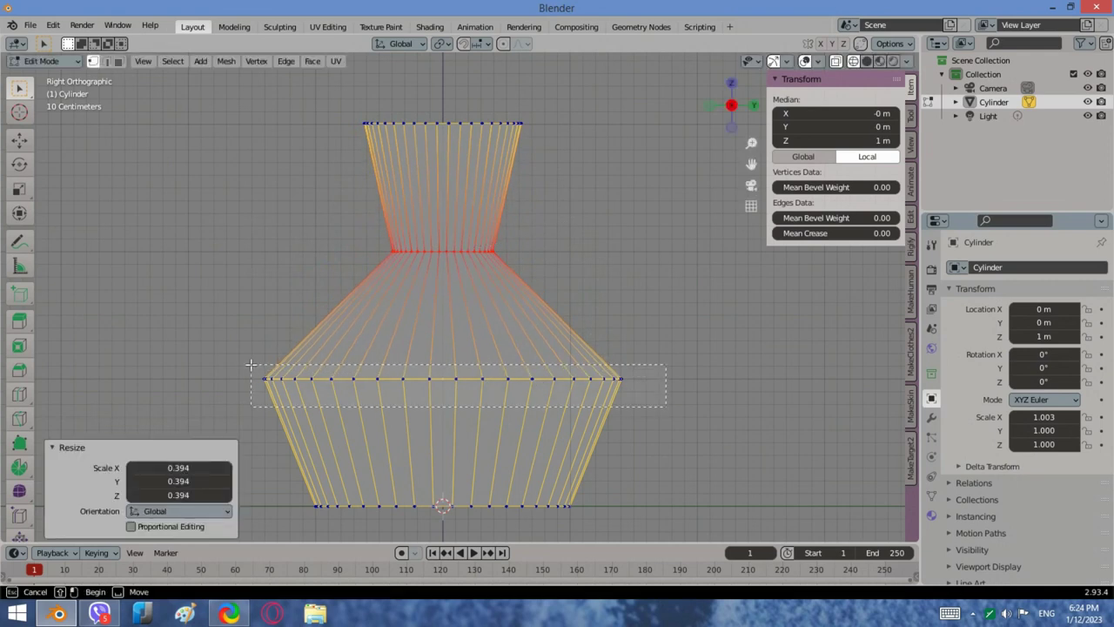
pyautogui.moveTo(251, 365); pyautogui.dragTo(253, 364)
pyautogui.scroll(-3, 621, 293)
pyautogui.click(19, 395)
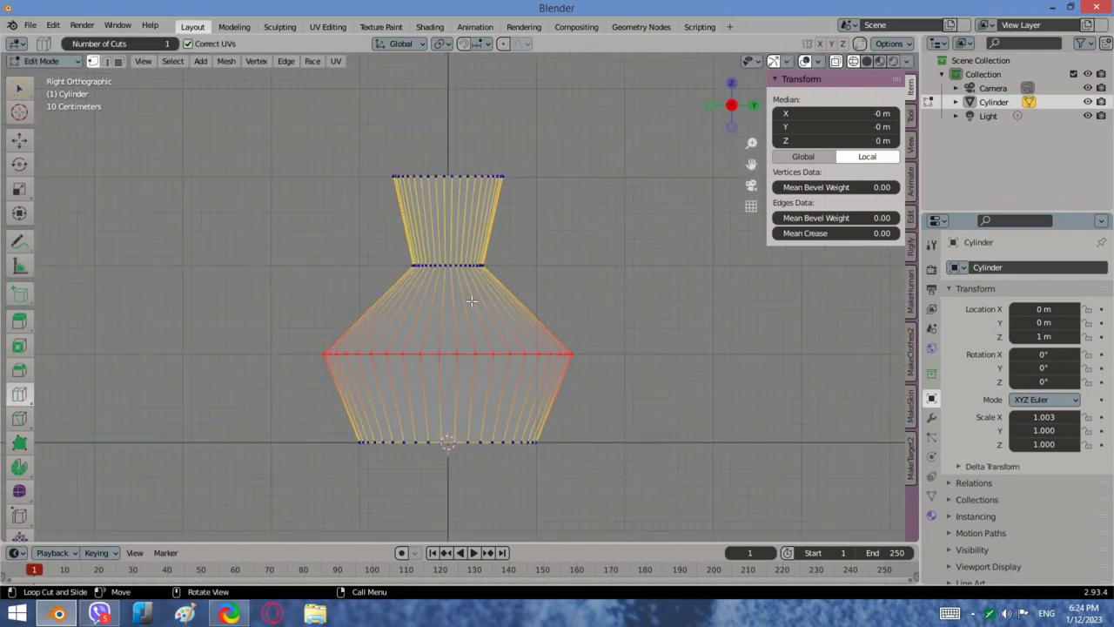
pyautogui.click(623, 294)
pyautogui.press('s')
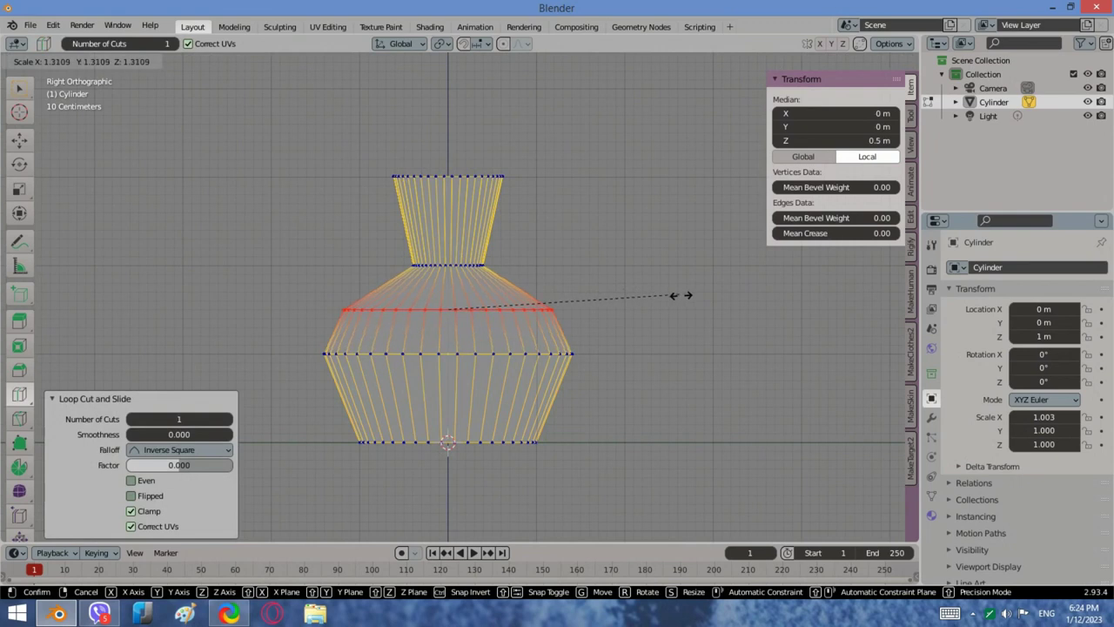
pyautogui.click(672, 300)
# Step: Add a lower-body loop scaled to 1.076 and a neck loop scaled to 1.156
pyautogui.click(594, 401)
pyautogui.press('s')
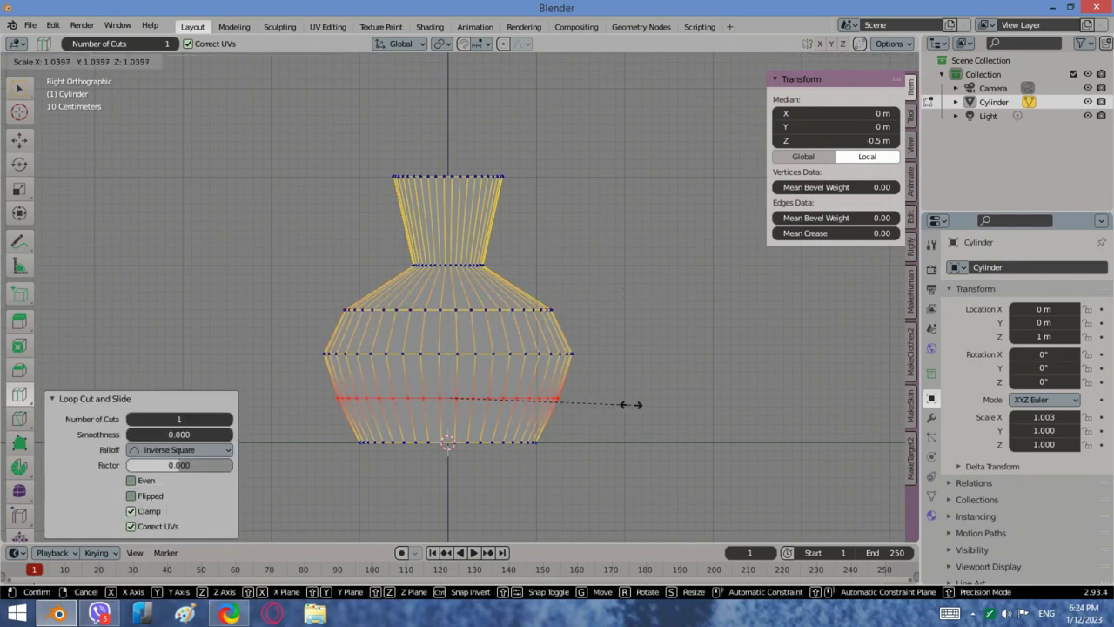
pyautogui.click(642, 406)
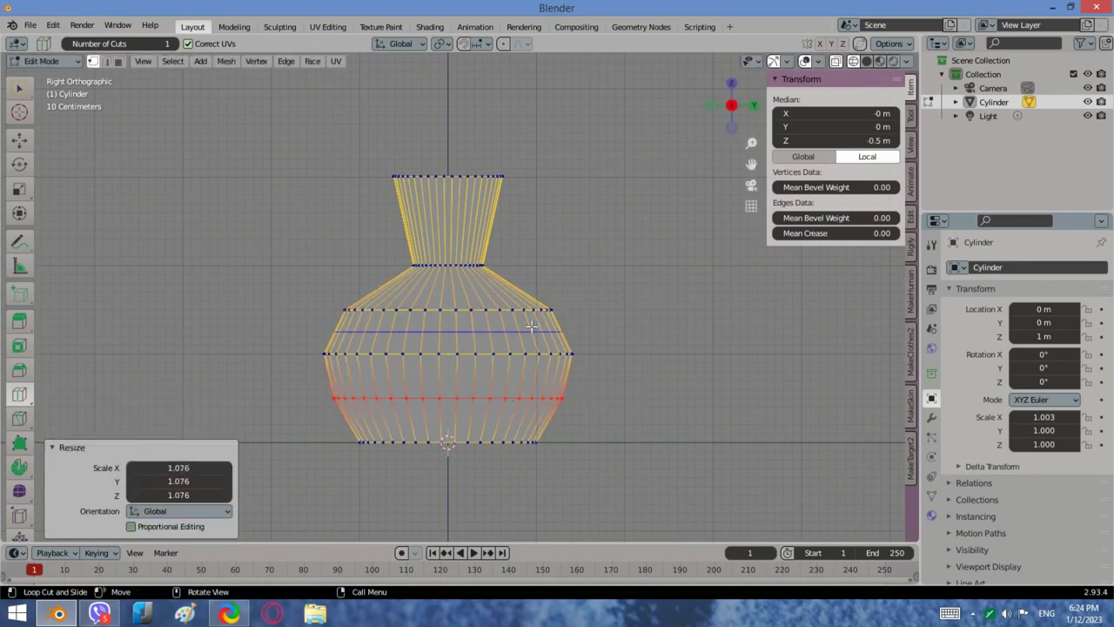
pyautogui.click(546, 237)
pyautogui.press('s')
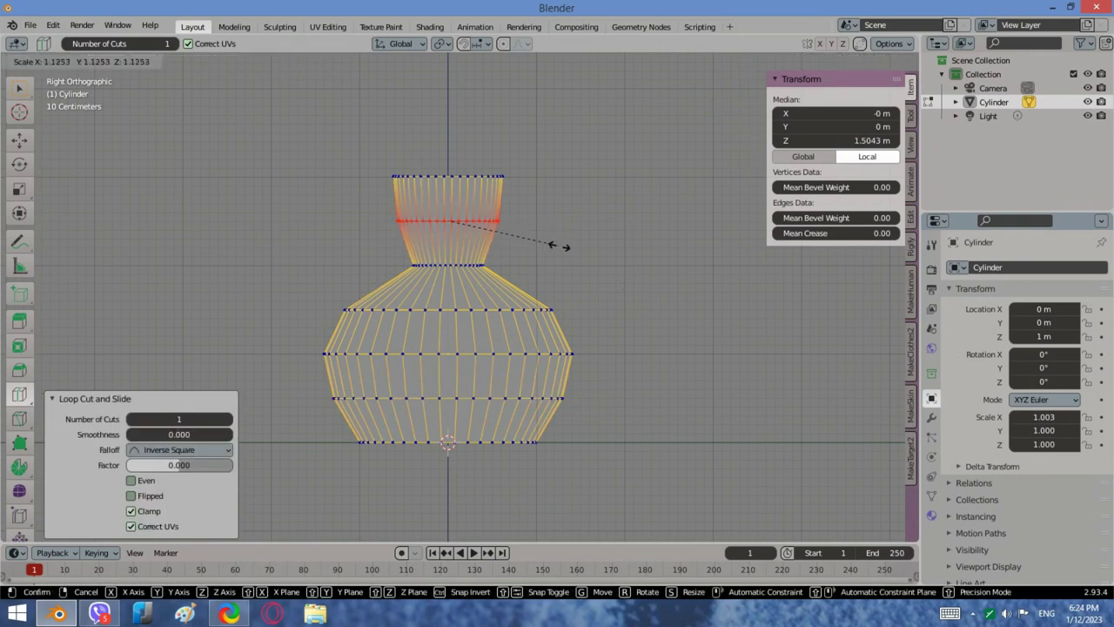
pyautogui.click(561, 246)
# Step: Scale the neck base loop to 1.146 and shrink the top rim to 0.762
pyautogui.click(19, 88)
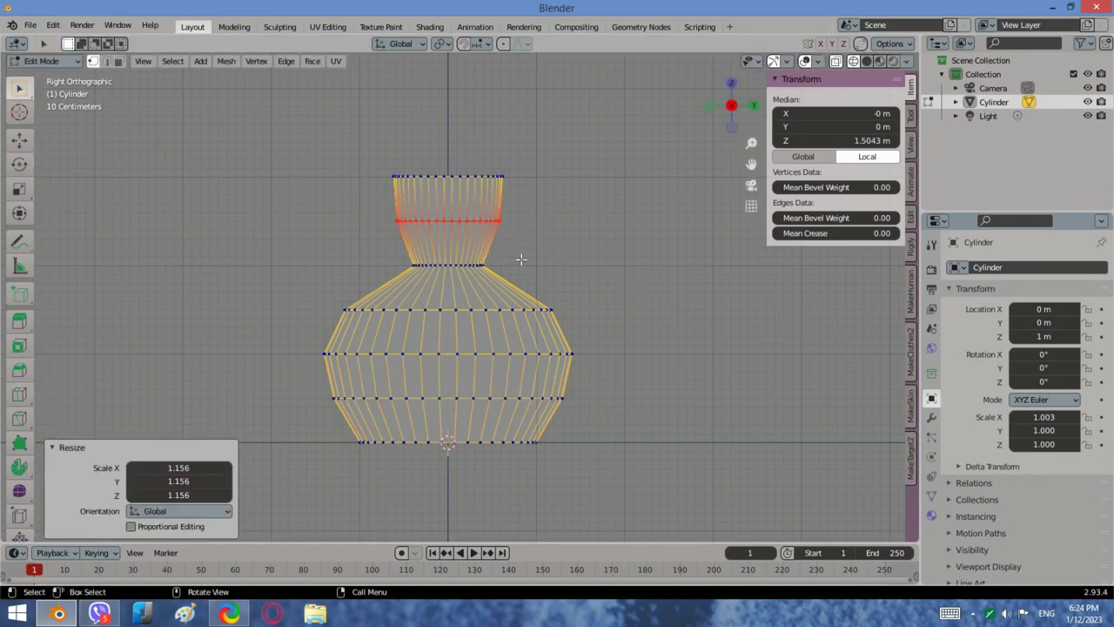
pyautogui.moveTo(531, 274); pyautogui.dragTo(370, 241)
pyautogui.press('s')
pyautogui.click(573, 265)
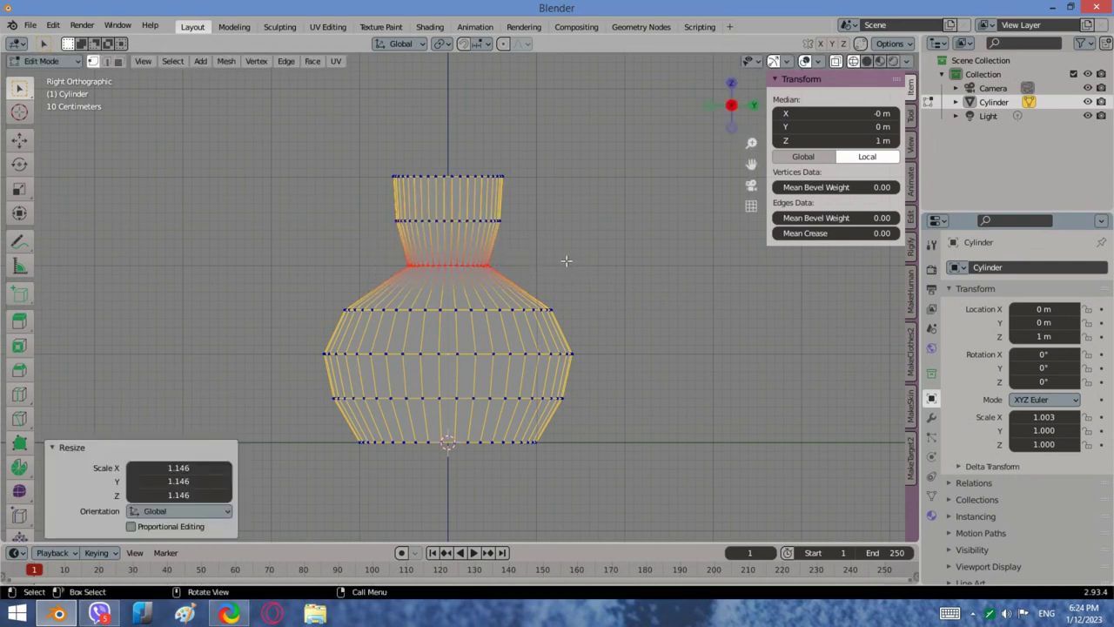
pyautogui.keyDown('alt'); pyautogui.click(484, 176); pyautogui.keyUp('alt')
pyautogui.press('s')
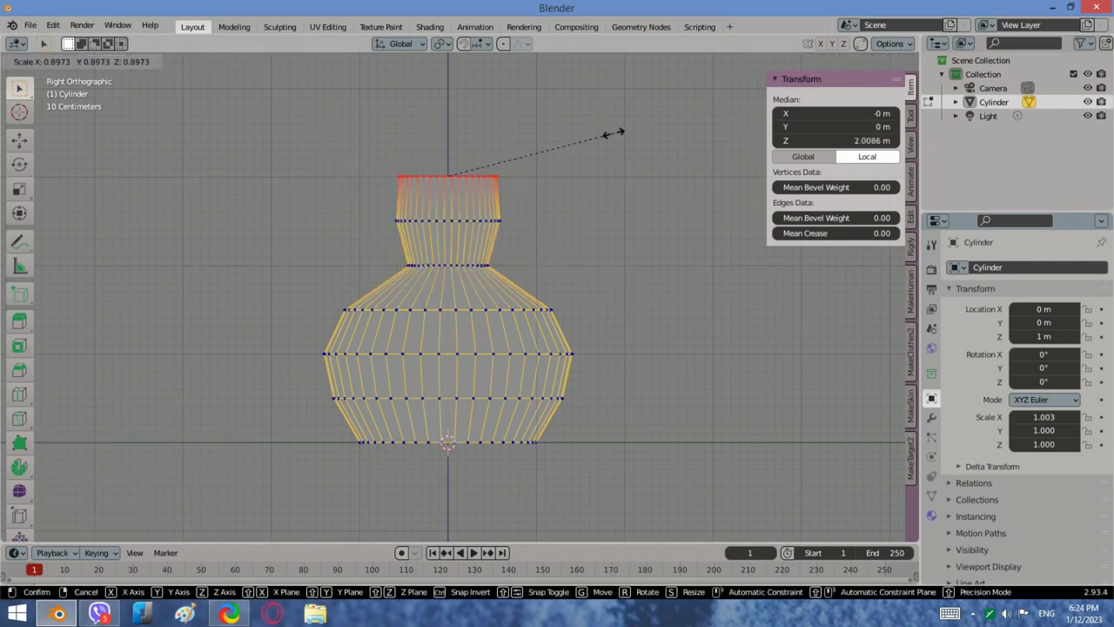
pyautogui.click(584, 128)
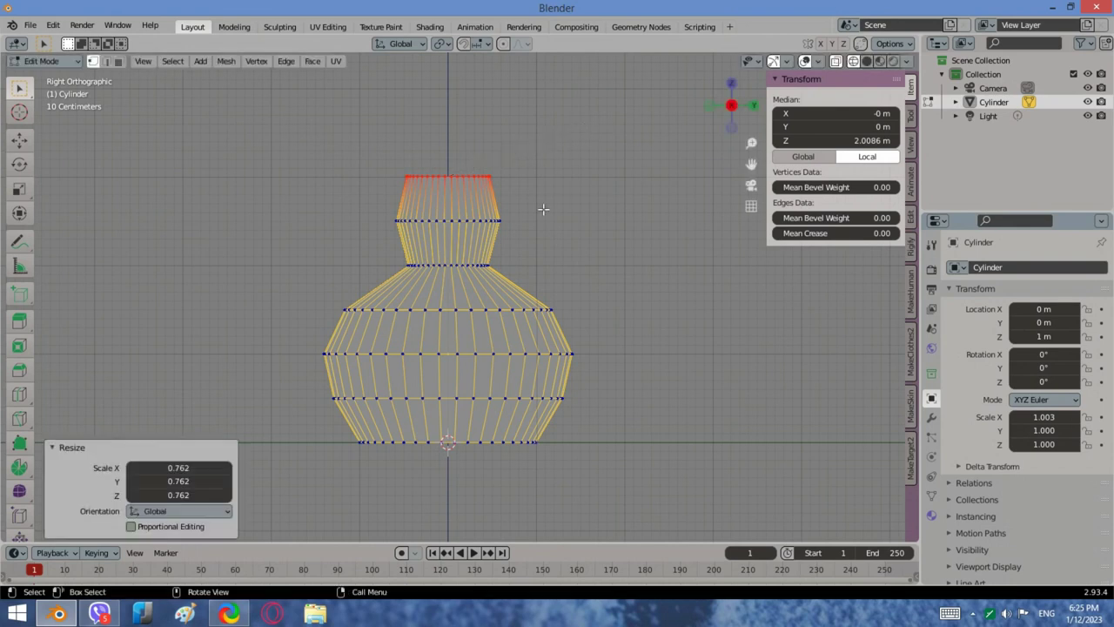
# Step: Lower the top ring along Z in side view, then return to Object Mode
pyautogui.moveTo(515, 205); pyautogui.dragTo(548, 235, button='middle')
pyautogui.click(732, 106)
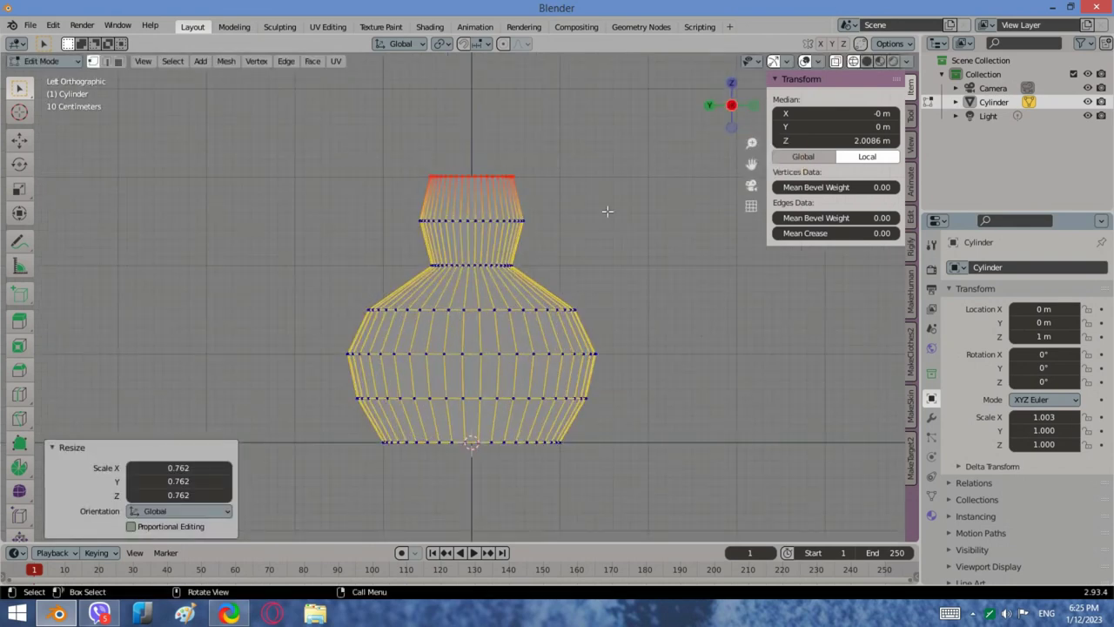
pyautogui.press('g')
pyautogui.press('z')
pyautogui.click(609, 214)
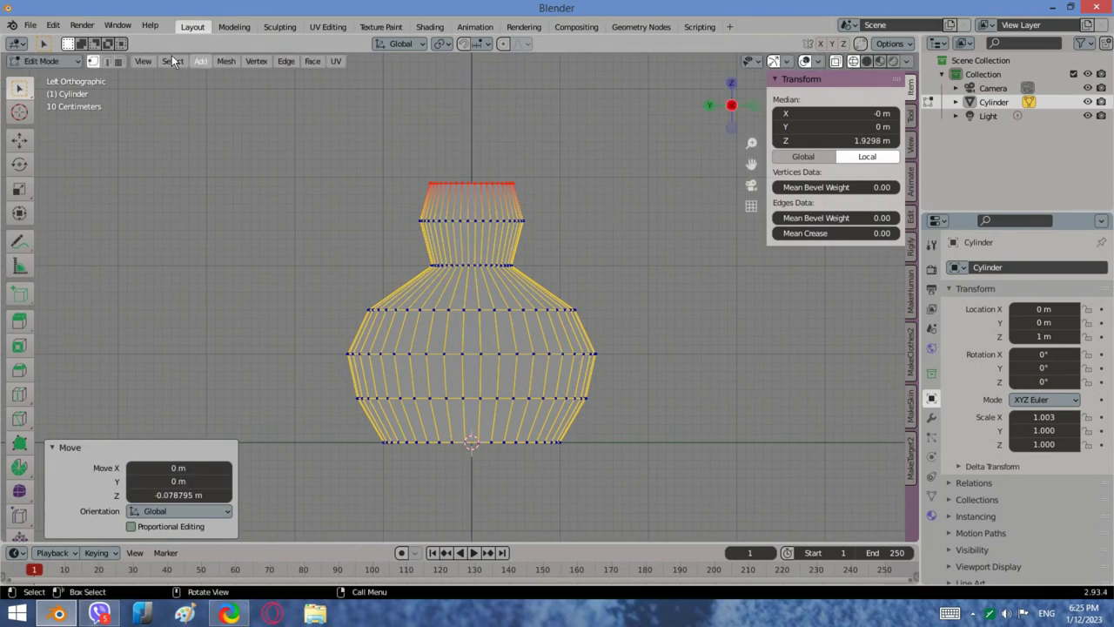
pyautogui.click(57, 61)
pyautogui.click(66, 77)
# Step: In solid shading, delete only the vase's top cap face to open its mouth
pyautogui.moveTo(396, 206); pyautogui.dragTo(507, 276, button='middle')
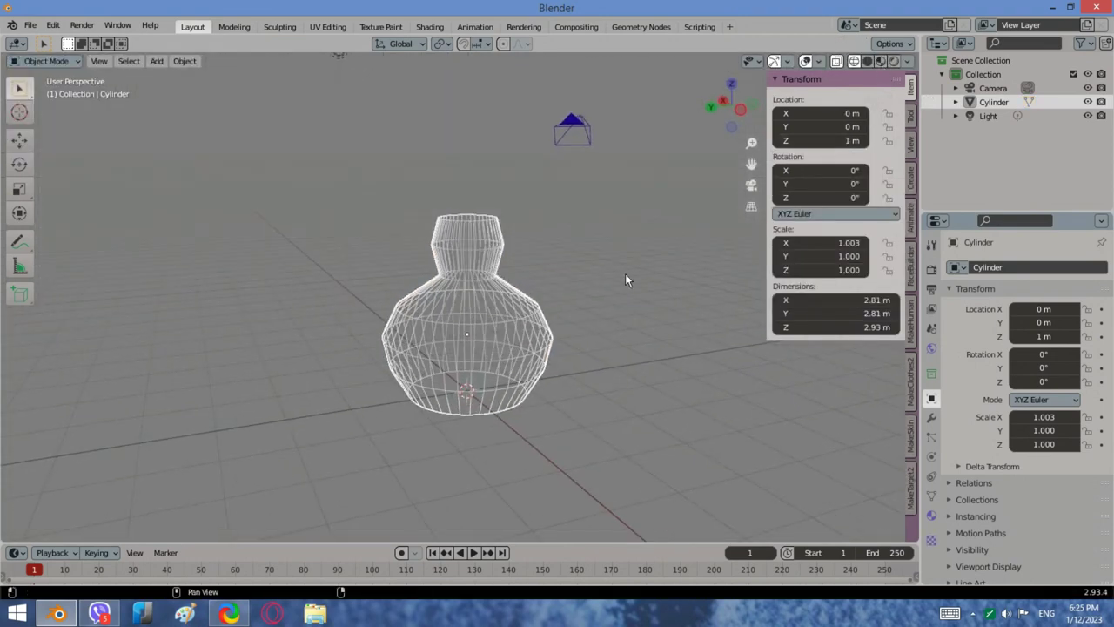
pyautogui.hotkey('shift', 'z')
pyautogui.moveTo(600, 278)
pyautogui.mouseDown(button='middle')
pyautogui.moveTo(517, 301)
pyautogui.moveTo(472, 328)
pyautogui.moveTo(485, 340)
pyautogui.mouseUp(button='middle')
pyautogui.press('Tab')
pyautogui.scroll(4, 476, 229)
pyautogui.click(118, 61)
pyautogui.click(494, 135)
pyautogui.press('x')
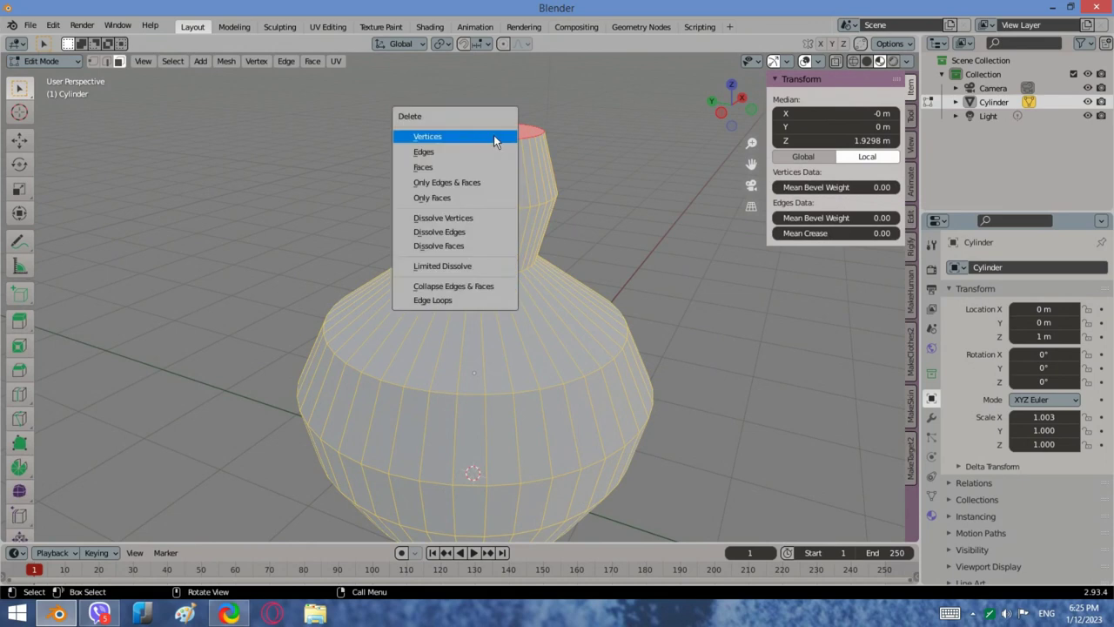
pyautogui.click(485, 199)
pyautogui.scroll(-3, 523, 210)
pyautogui.moveTo(523, 210); pyautogui.dragTo(280, 269, button='middle')
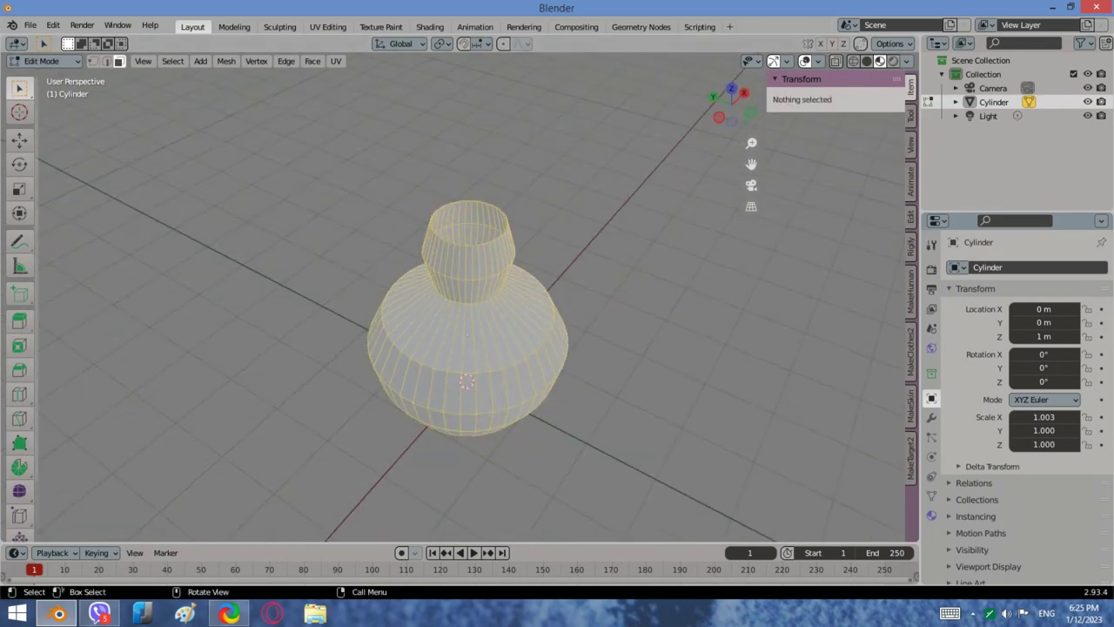
# Step: Select all vertices of the vase and subdivide the mesh
pyautogui.click(94, 62)
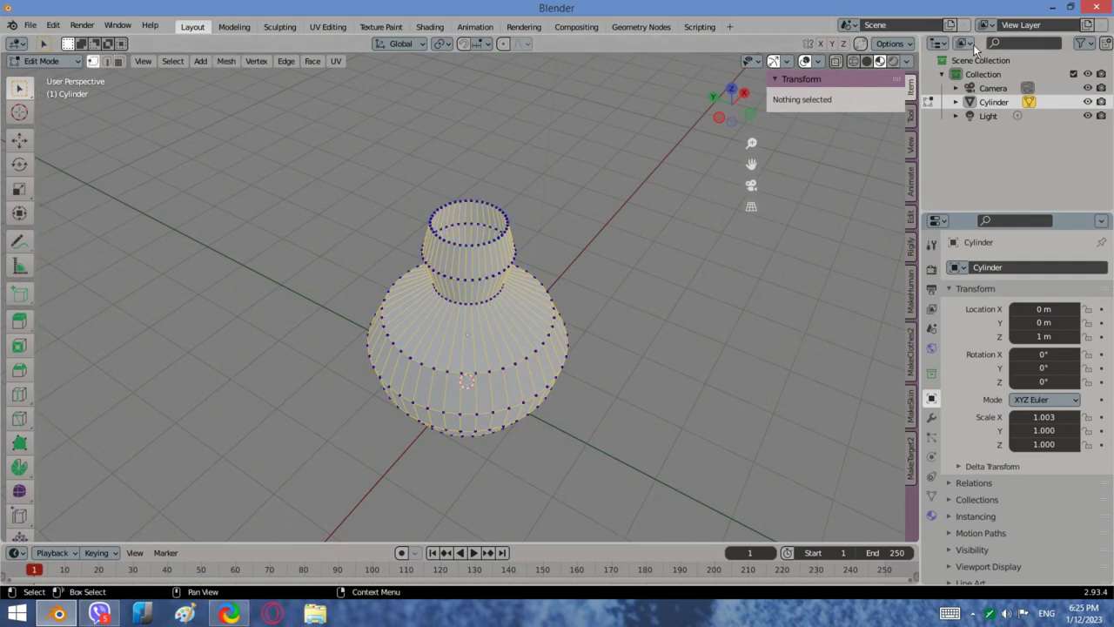
pyautogui.press('a')
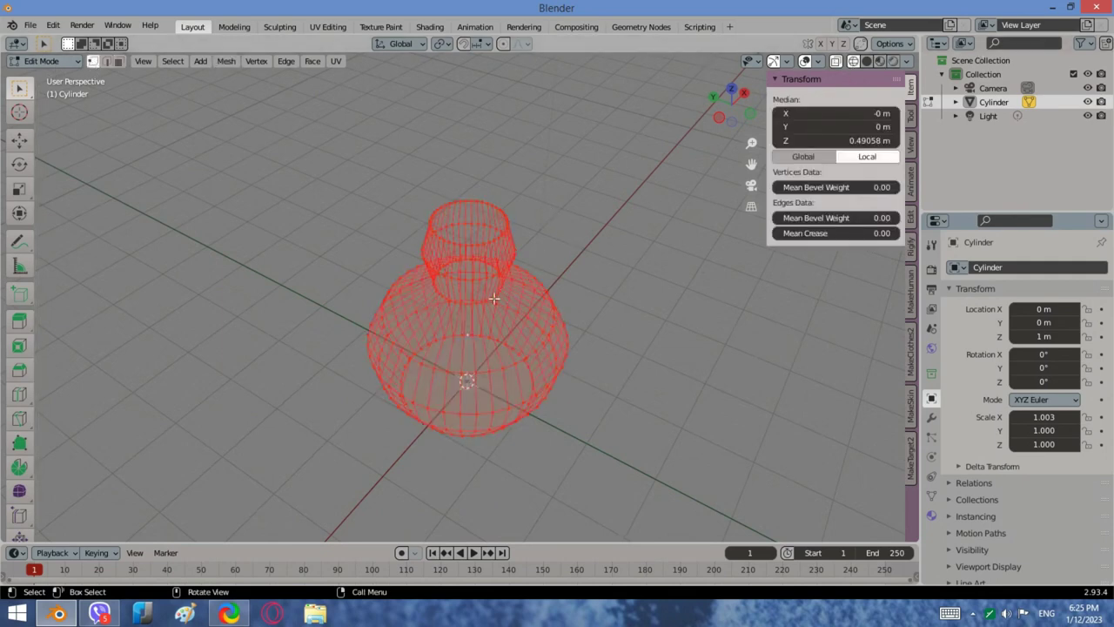
pyautogui.moveTo(470, 309); pyautogui.dragTo(462, 301, button='middle')
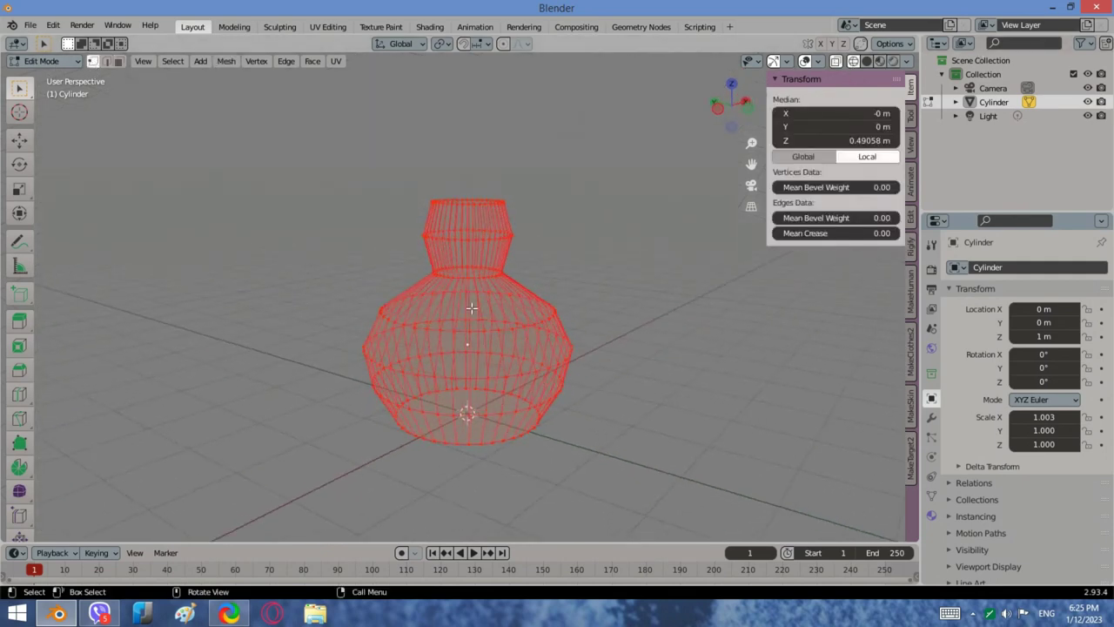
pyautogui.rightClick(471, 308)
pyautogui.click(447, 284)
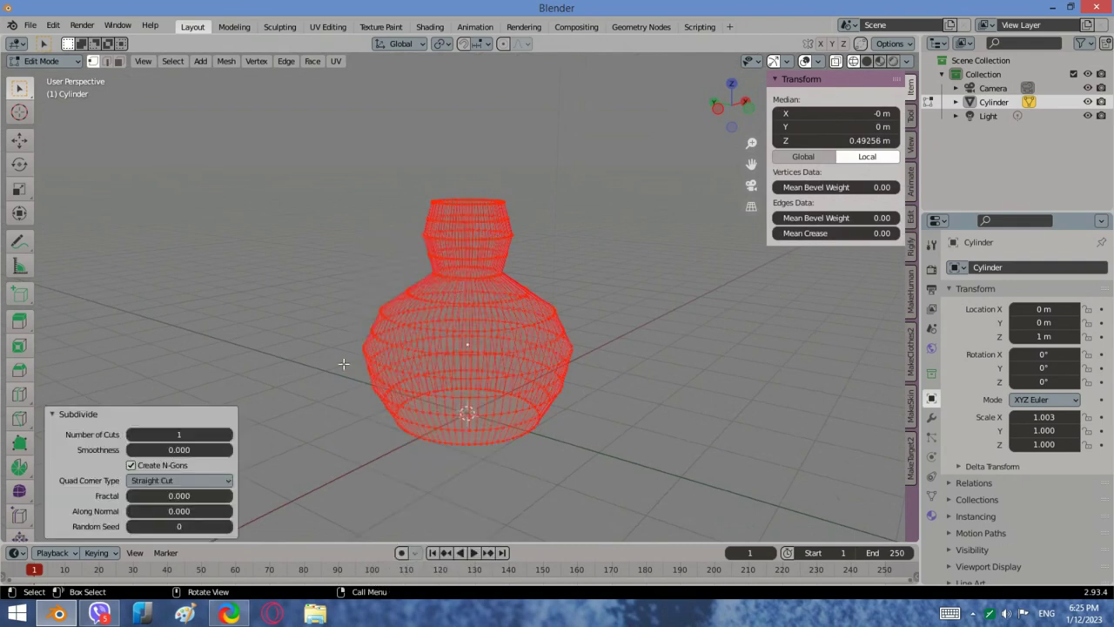
# Step: Back in Object Mode, shade the vase smooth and show it in solid shading
pyautogui.click(45, 61)
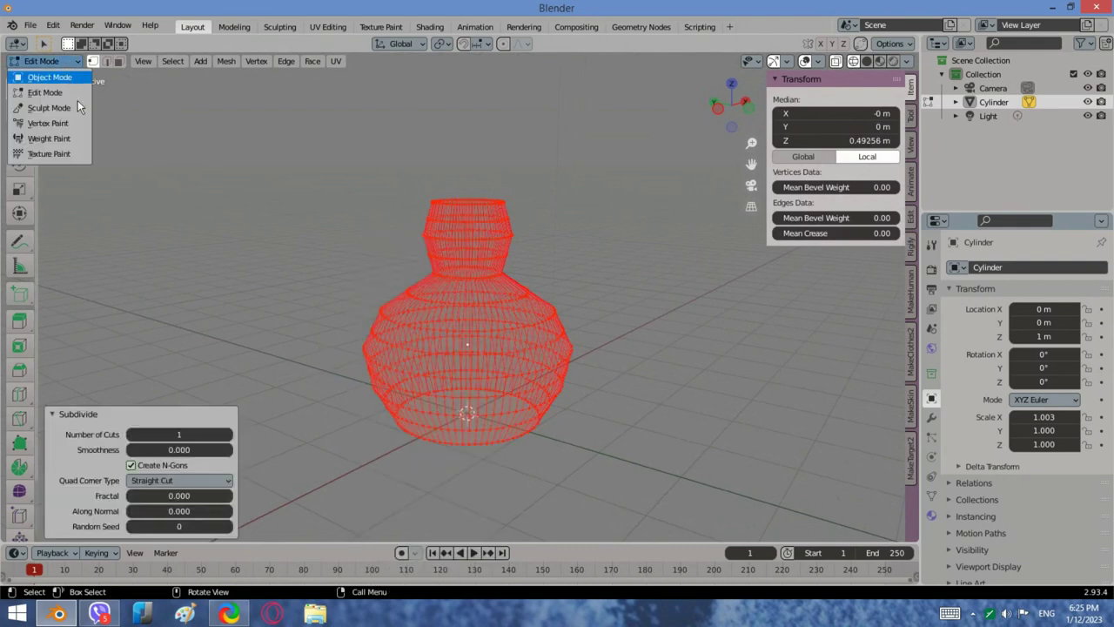
pyautogui.click(45, 77)
pyautogui.rightClick(469, 303)
pyautogui.click(479, 296)
pyautogui.click(866, 60)
# Step: Move the vase up along Z to 4.5074 m and deselect it
pyautogui.moveTo(459, 313)
pyautogui.mouseDown(button='middle')
pyautogui.moveTo(353, 300)
pyautogui.moveTo(621, 387)
pyautogui.moveTo(364, 379)
pyautogui.moveTo(490, 411)
pyautogui.mouseUp(button='middle')
pyautogui.scroll(-4, 528, 284)
pyautogui.click(474, 296)
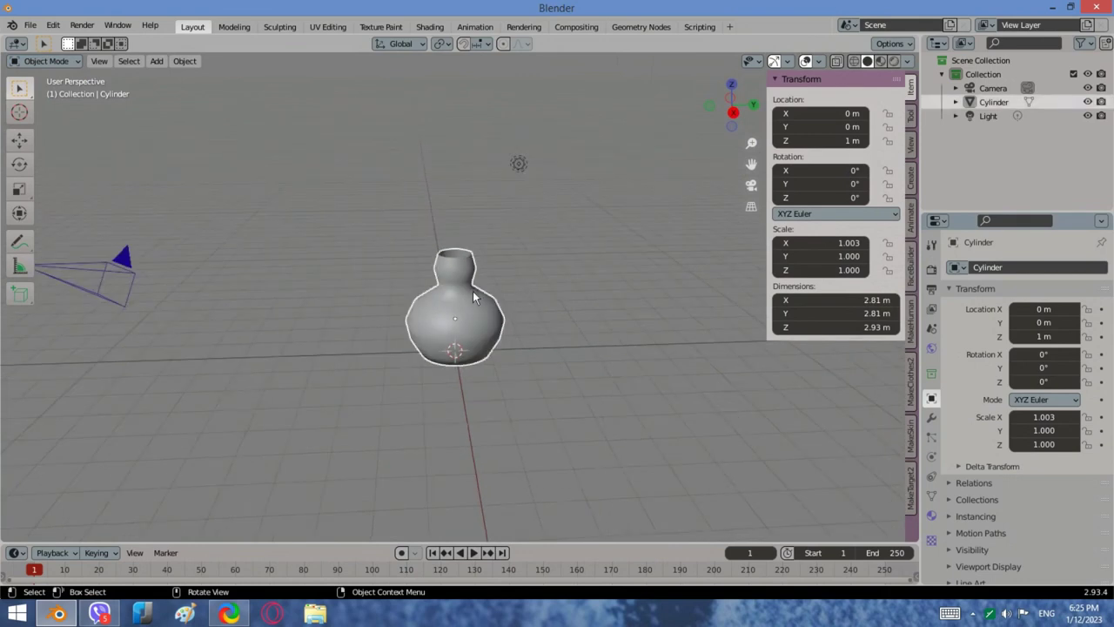
pyautogui.press('g')
pyautogui.press('z')
pyautogui.click(507, 251)
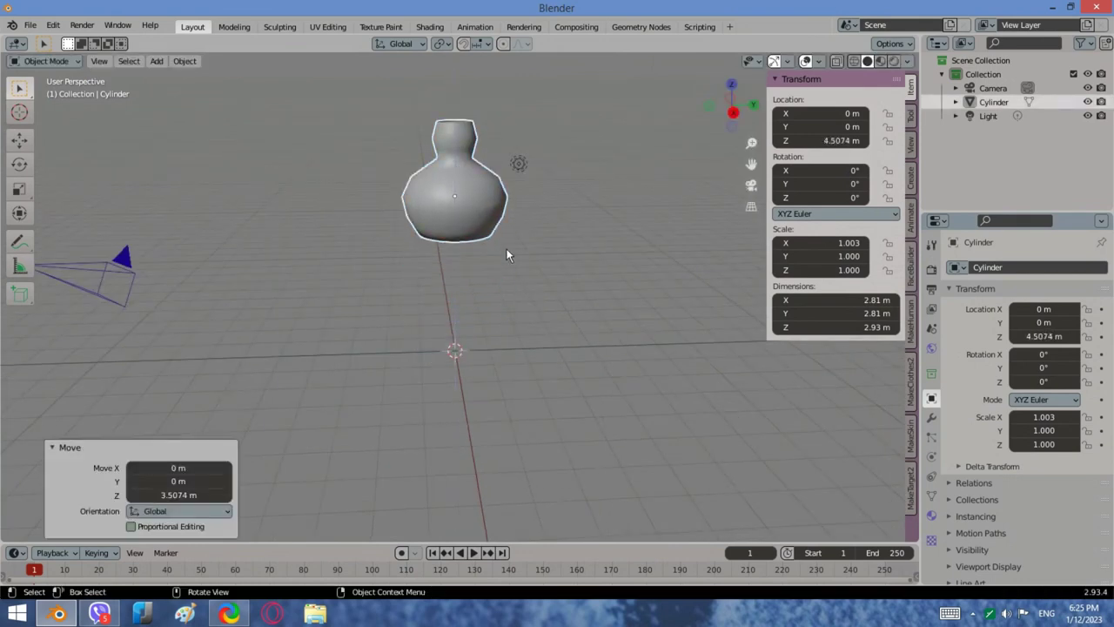
pyautogui.click(559, 335)
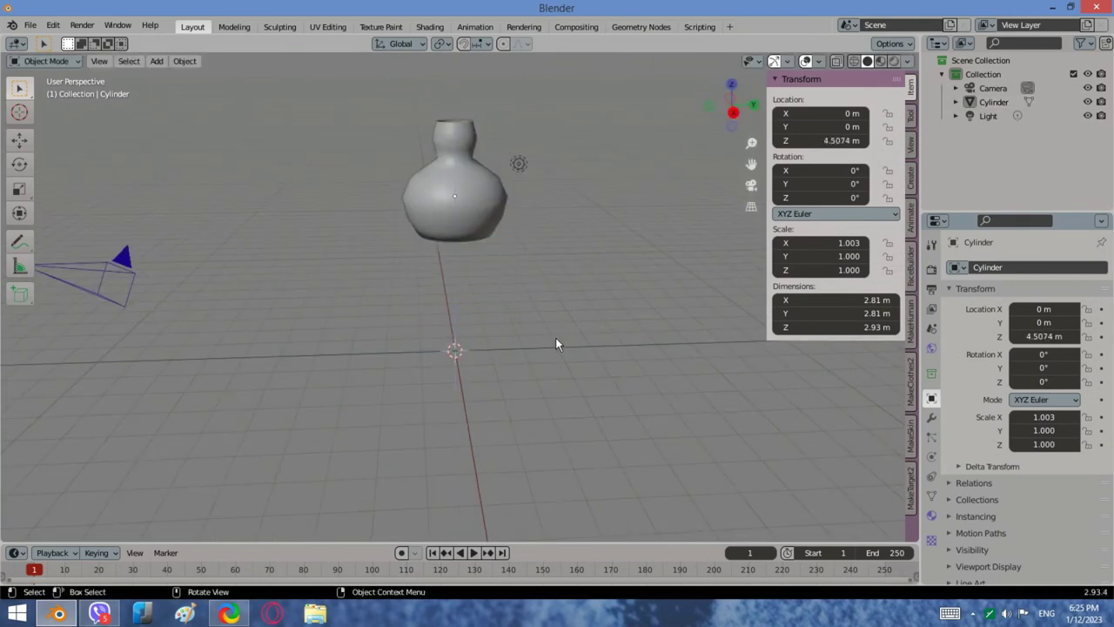
# Step: Add a plane and scale it to 38.417, forming a 76.8 × 76.8 m floor
pyautogui.press('a')
pyautogui.click(544, 269)
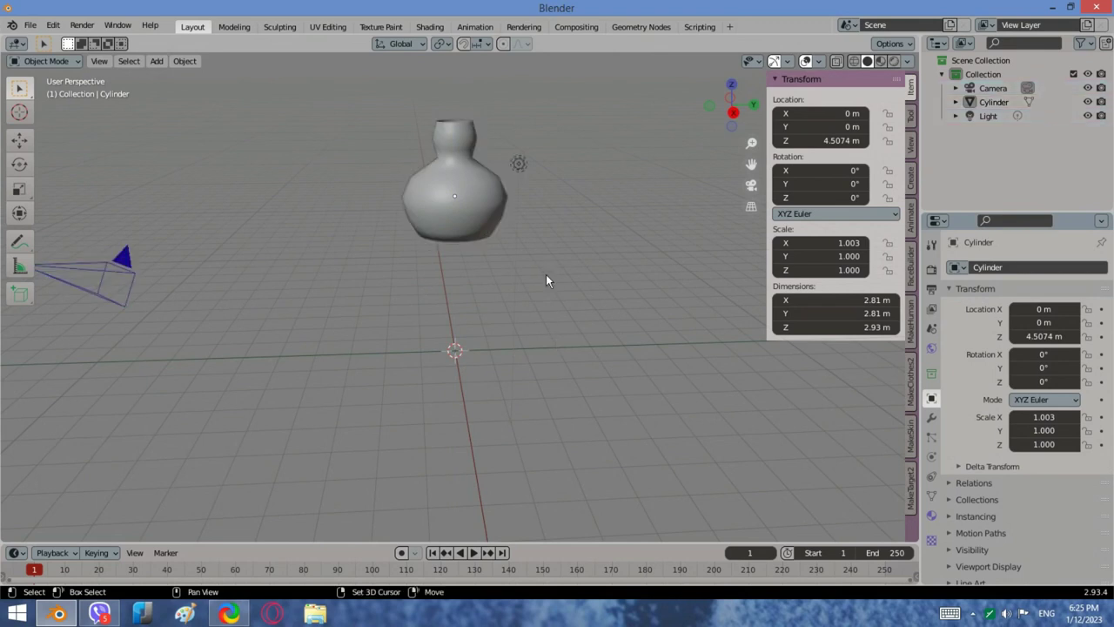
pyautogui.hotkey('shift', 'a')
pyautogui.moveTo(546, 274)
pyautogui.click(595, 285)
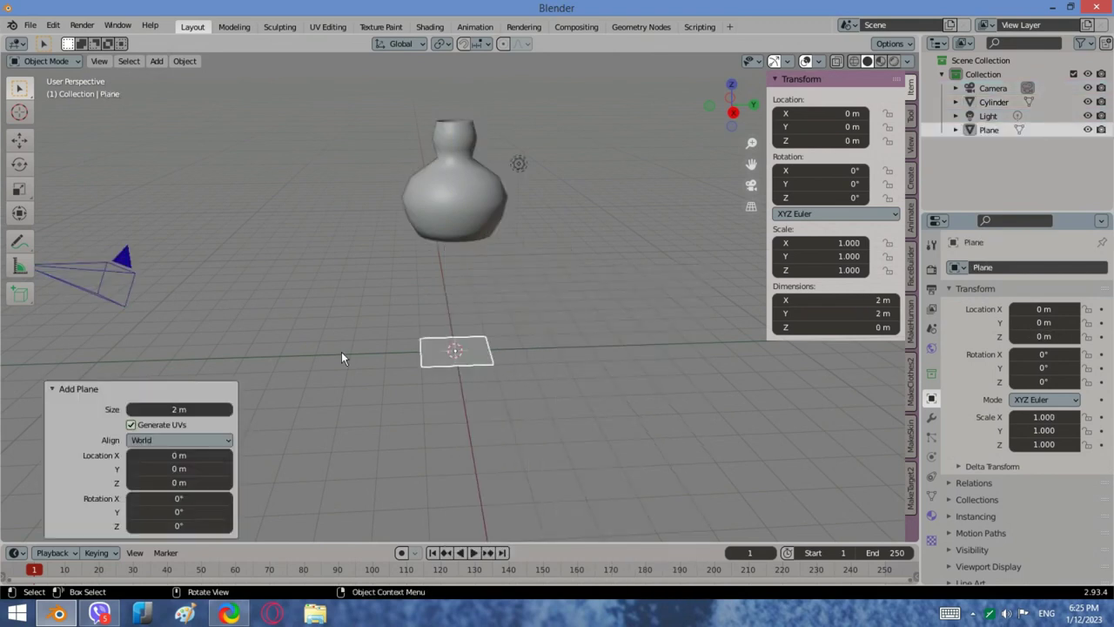
pyautogui.press('s')
pyautogui.click(378, 141)
pyautogui.moveTo(378, 141); pyautogui.dragTo(465, 207, button='middle')
pyautogui.press('s')
pyautogui.click(583, 334)
pyautogui.scroll(4, 465, 207)
pyautogui.moveTo(512, 175); pyautogui.dragTo(506, 255, button='middle')
pyautogui.scroll(2, 506, 255)
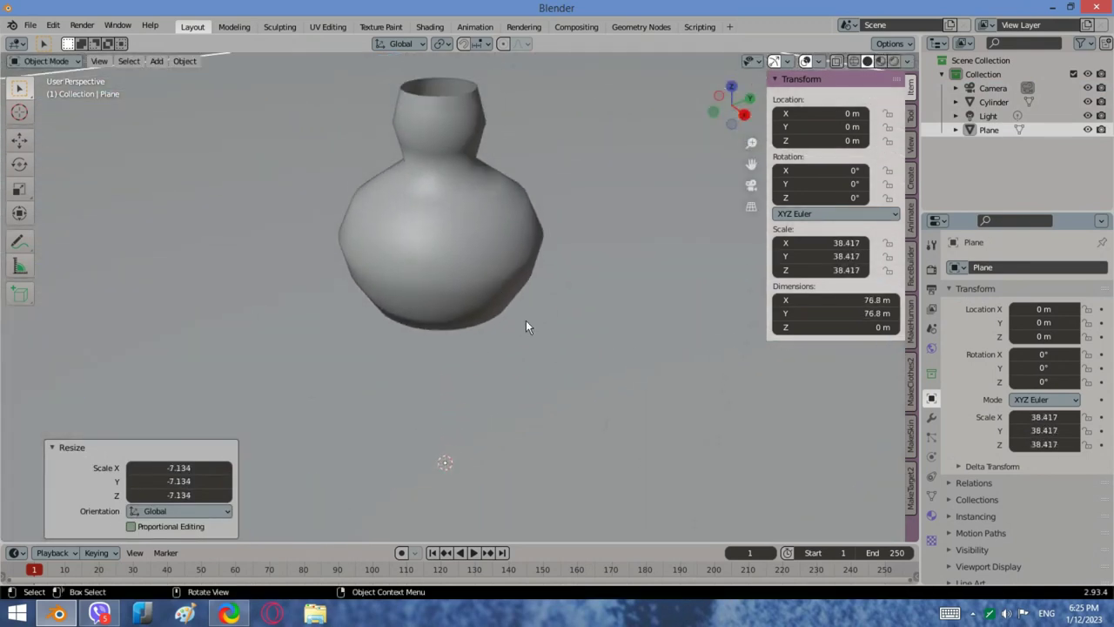
# Step: Add a Solidify modifier to the vase and set its thickness to 0.13 m
pyautogui.click(491, 248)
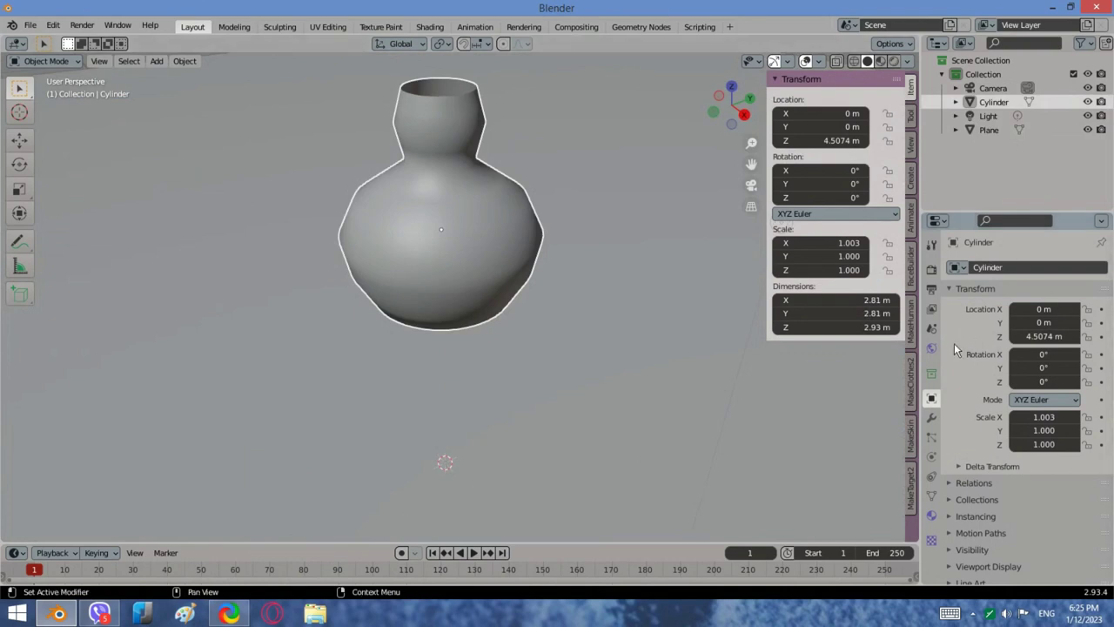
pyautogui.click(931, 416)
pyautogui.click(987, 267)
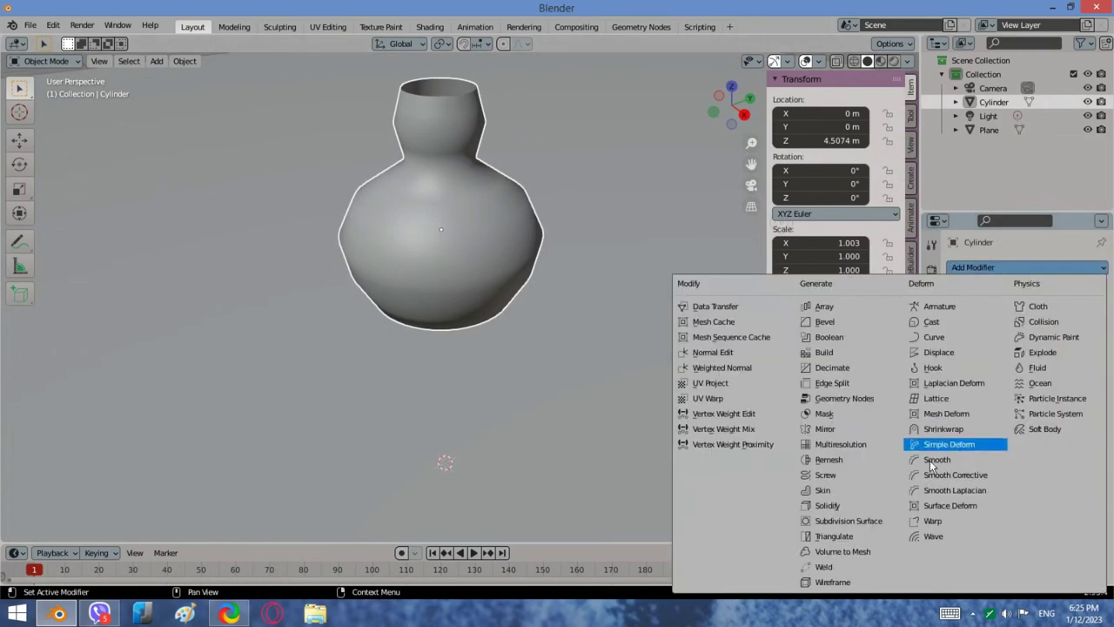
pyautogui.click(826, 505)
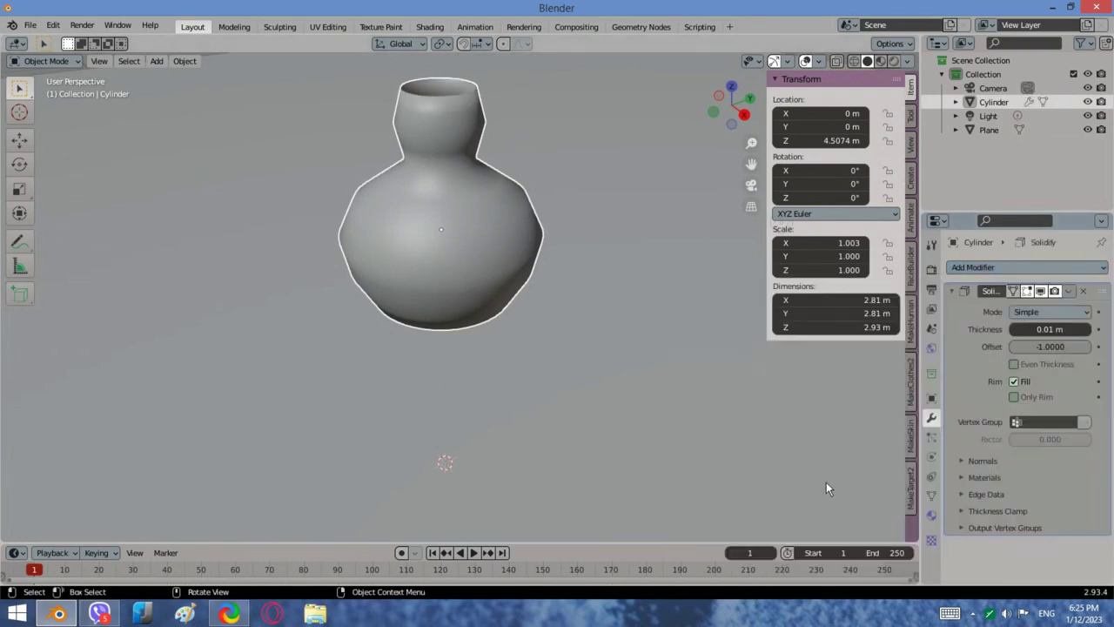
pyautogui.moveTo(548, 195); pyautogui.dragTo(448, 146, button='middle')
pyautogui.scroll(2, 449, 146)
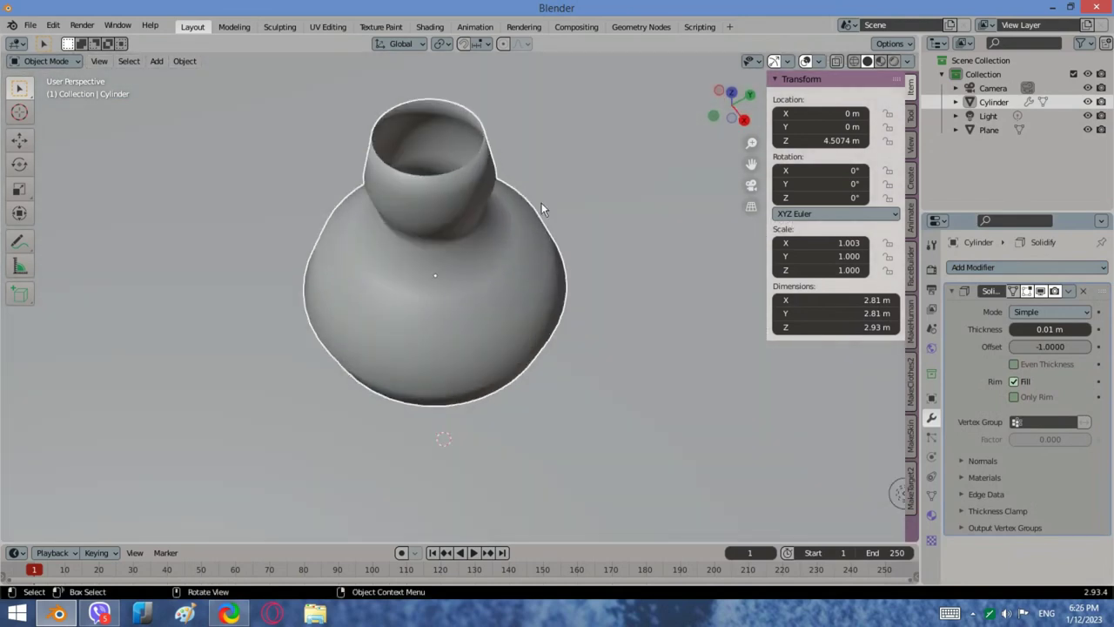
pyautogui.moveTo(1049, 329)
pyautogui.mouseDown()
pyautogui.moveTo(1088, 329)
pyautogui.moveTo(1049, 329)
pyautogui.mouseUp()
pyautogui.moveTo(308, 347); pyautogui.dragTo(332, 260, button='middle')
pyautogui.scroll(-3, 400, 334)
pyautogui.click(30, 65)
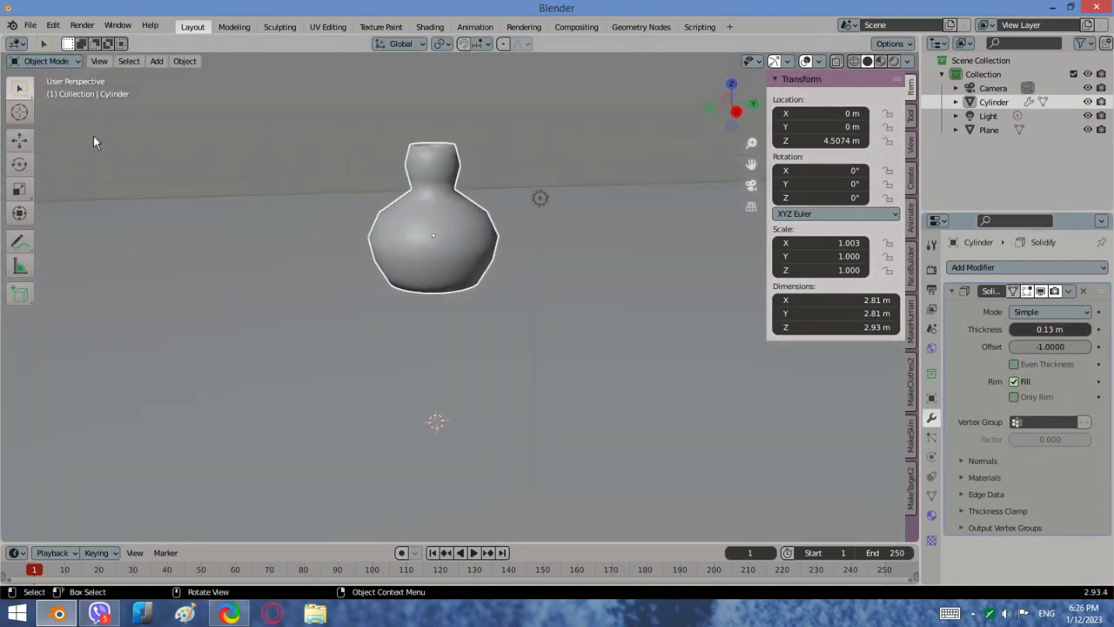
pyautogui.moveTo(384, 204); pyautogui.dragTo(433, 242, button='middle')
# Step: In Right view with X-ray, box-select an upper body vertex ring and widen it by 1.025
pyautogui.click(729, 117)
pyautogui.press('Tab')
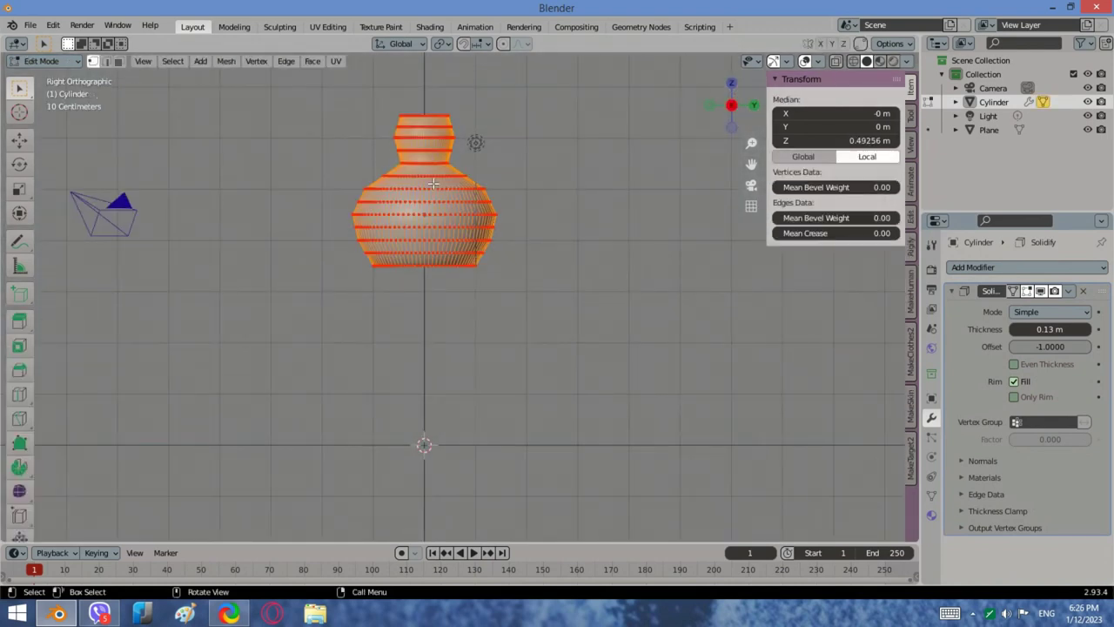
pyautogui.scroll(3, 364, 161)
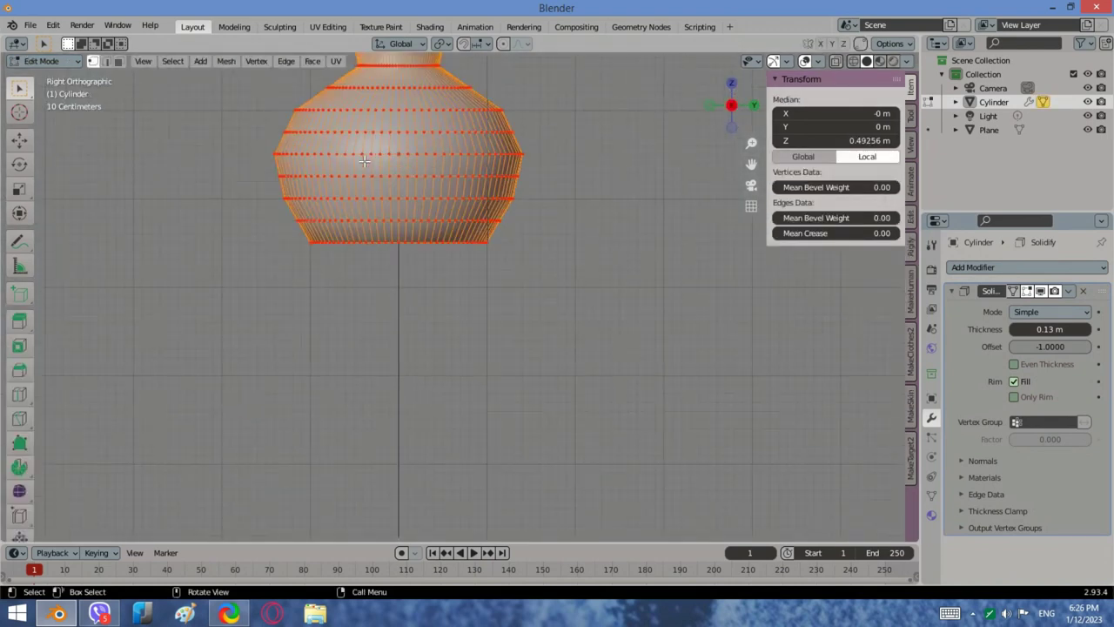
pyautogui.click(856, 65)
pyautogui.press('b')
pyautogui.moveTo(243, 118); pyautogui.dragTo(537, 131)
pyautogui.press('s')
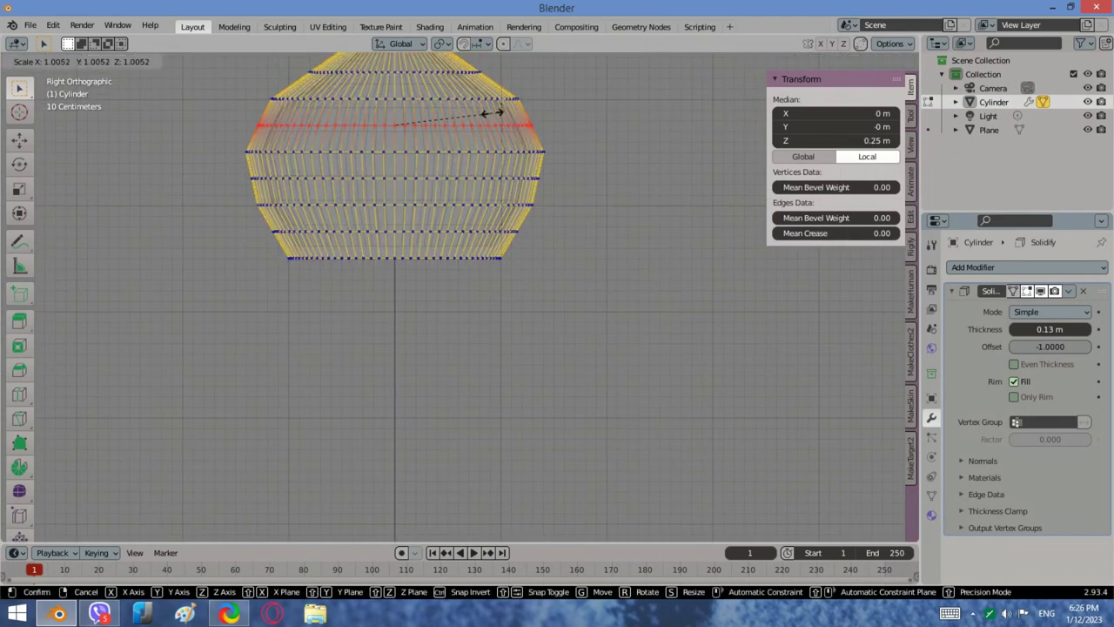
pyautogui.click(493, 114)
# Step: Widen the middle vertex ring by 1.017 and return to Object Mode
pyautogui.moveTo(541, 185); pyautogui.dragTo(318, 161)
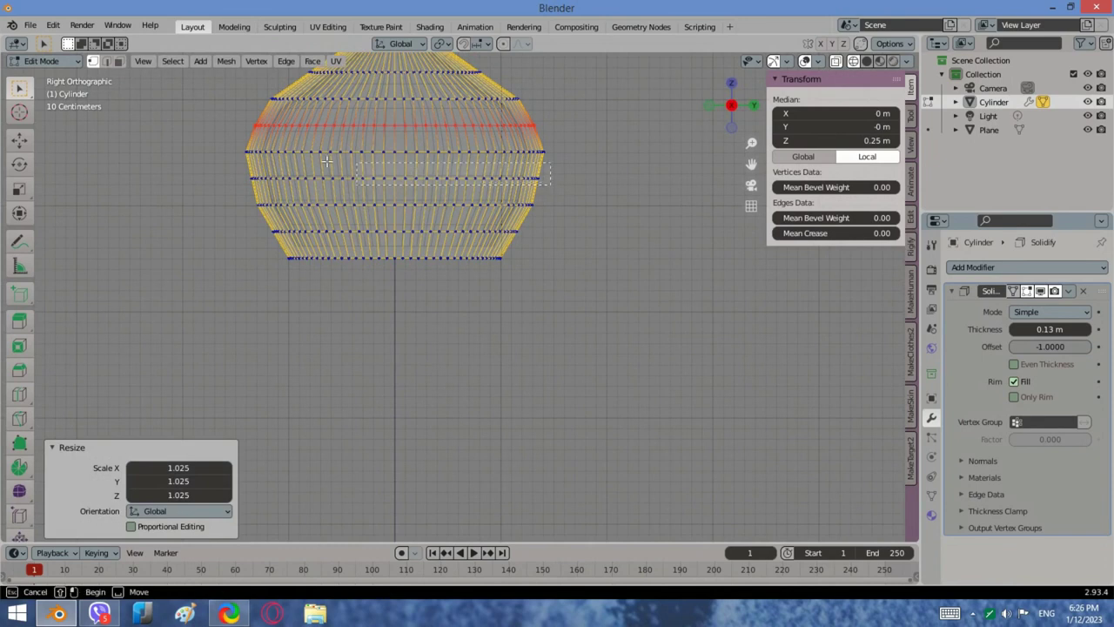
pyautogui.moveTo(239, 166); pyautogui.dragTo(239, 167)
pyautogui.press('s')
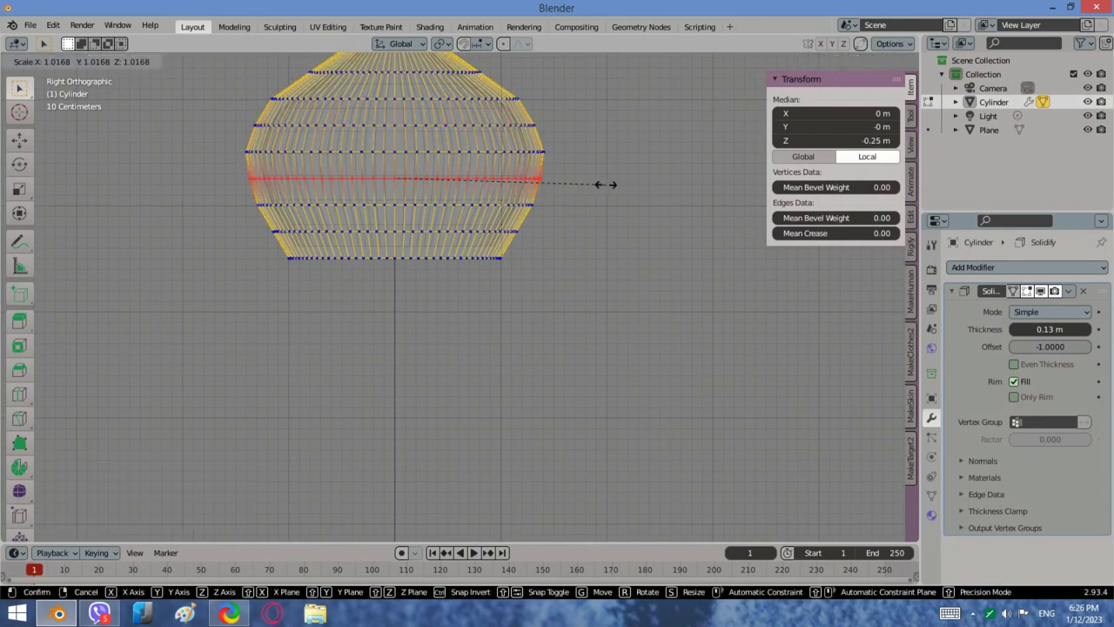
pyautogui.click(599, 183)
pyautogui.click(48, 59)
pyautogui.click(53, 75)
pyautogui.moveTo(566, 261); pyautogui.dragTo(697, 261, button='middle')
# Step: Switch to solid shading and give the vase a new material named Vase
pyautogui.click(882, 65)
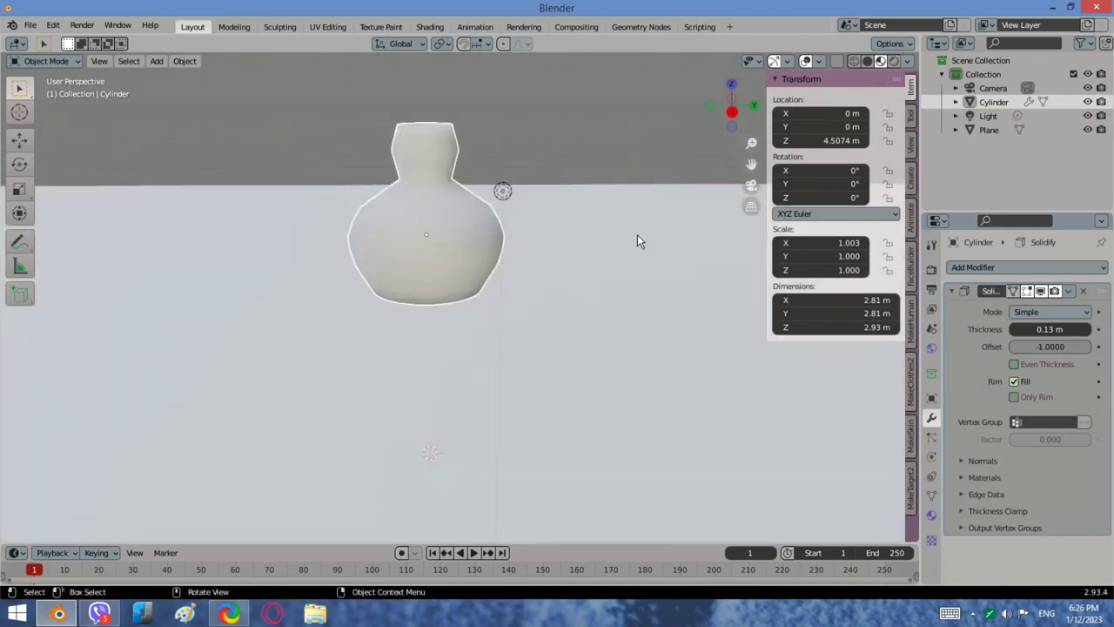
pyautogui.moveTo(611, 244)
pyautogui.mouseDown(button='middle')
pyautogui.moveTo(490, 308)
pyautogui.moveTo(557, 276)
pyautogui.moveTo(632, 274)
pyautogui.moveTo(529, 256)
pyautogui.moveTo(522, 302)
pyautogui.moveTo(483, 307)
pyautogui.mouseUp(button='middle')
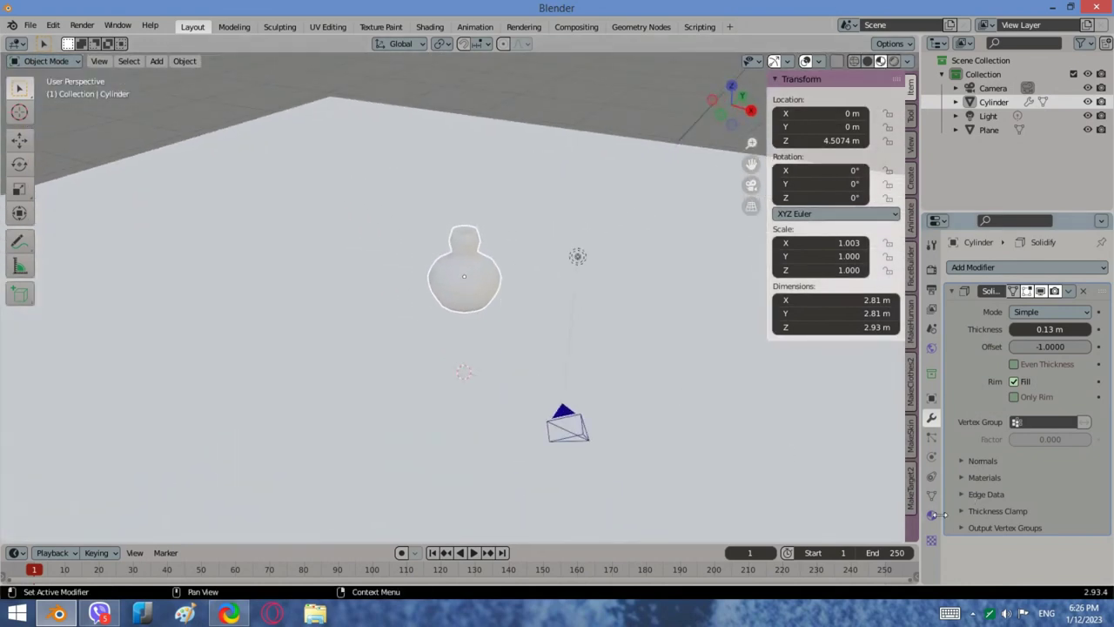
pyautogui.click(931, 515)
pyautogui.click(1054, 330)
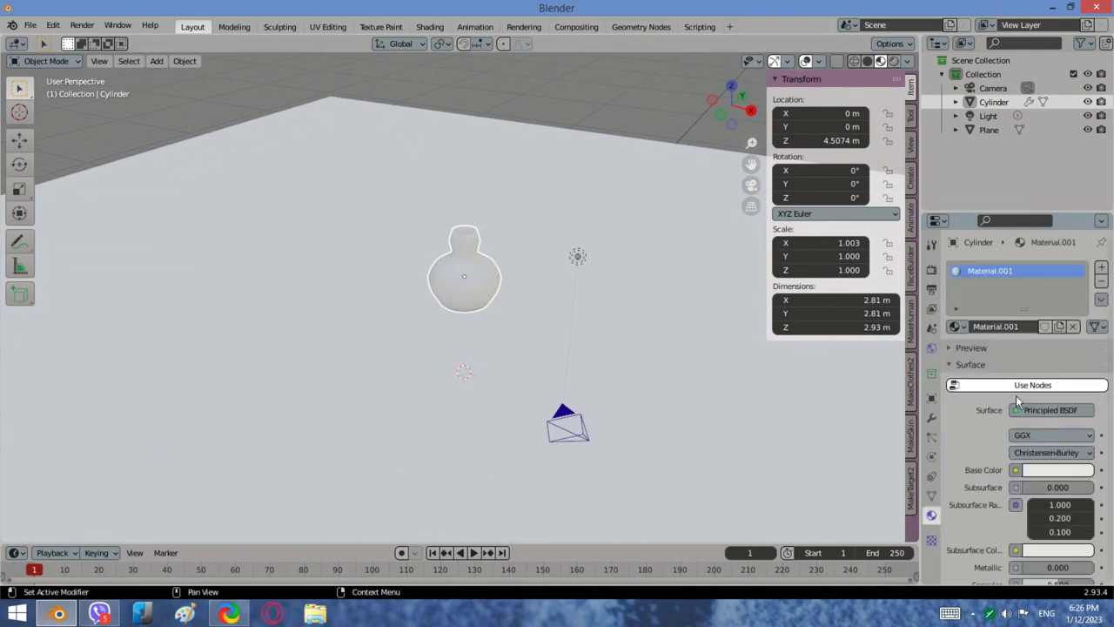
pyautogui.click(1026, 328)
pyautogui.press('Return')
# Step: Set the Vase material's base colour to orange and its roughness to 0.209
pyautogui.click(1058, 470)
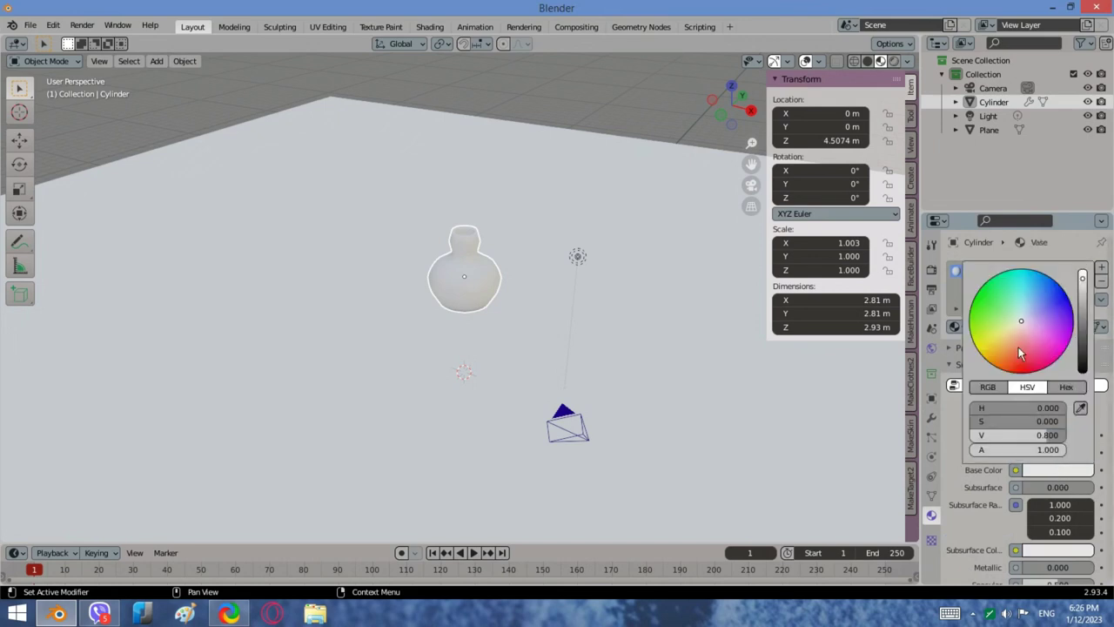
pyautogui.moveTo(1020, 352); pyautogui.dragTo(1006, 363)
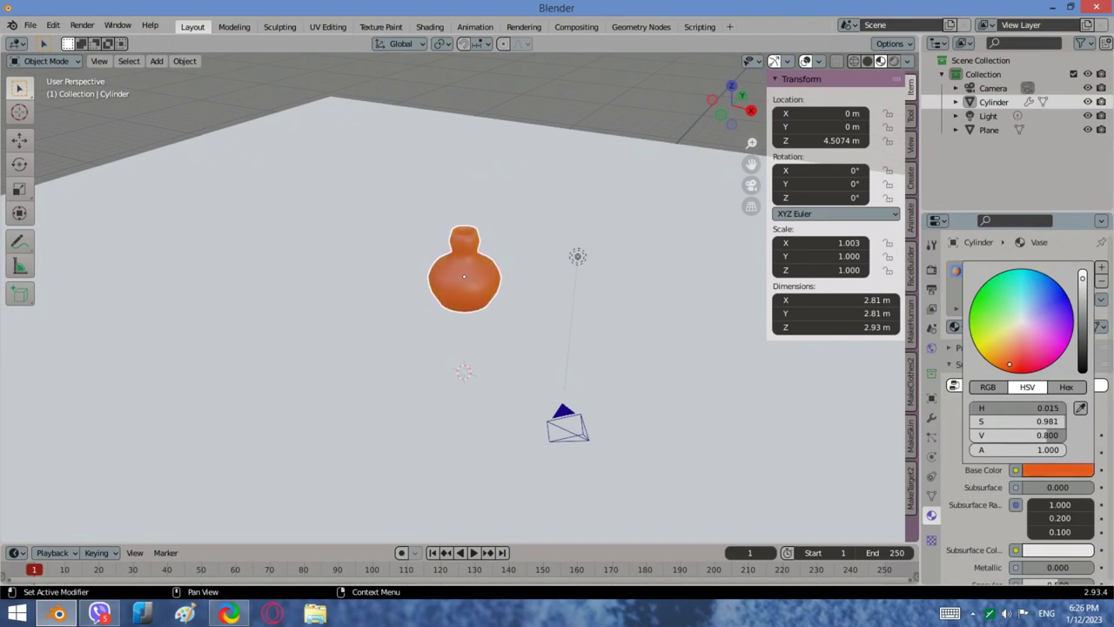
pyautogui.scroll(-4, 1052, 465)
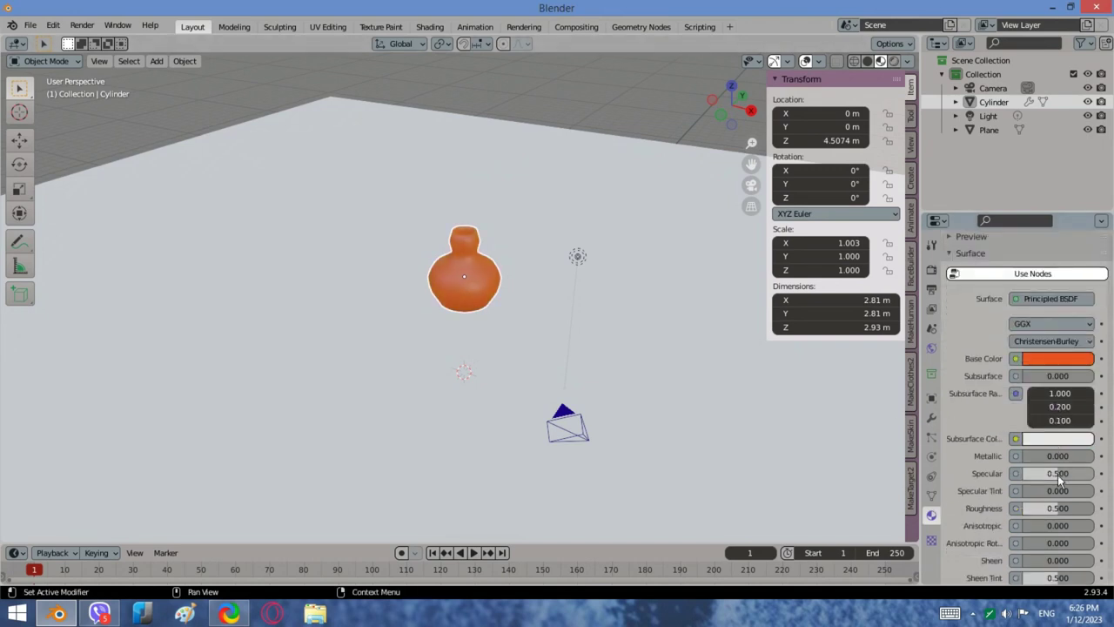
pyautogui.scroll(-2, 1056, 501)
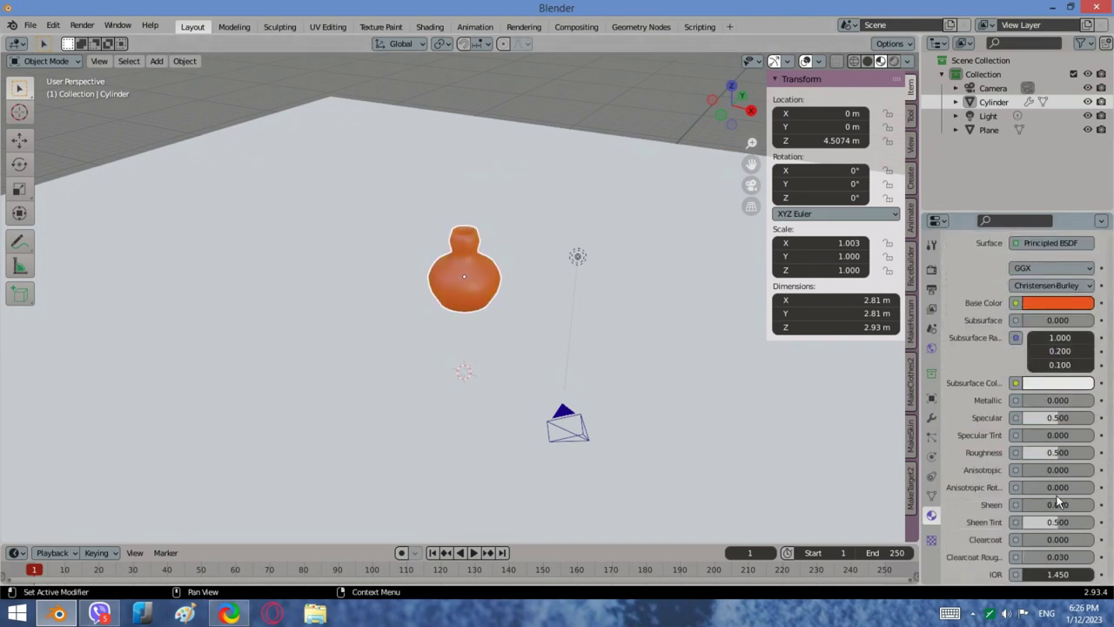
pyautogui.scroll(-1, 1045, 494)
pyautogui.scroll(-1, 1050, 561)
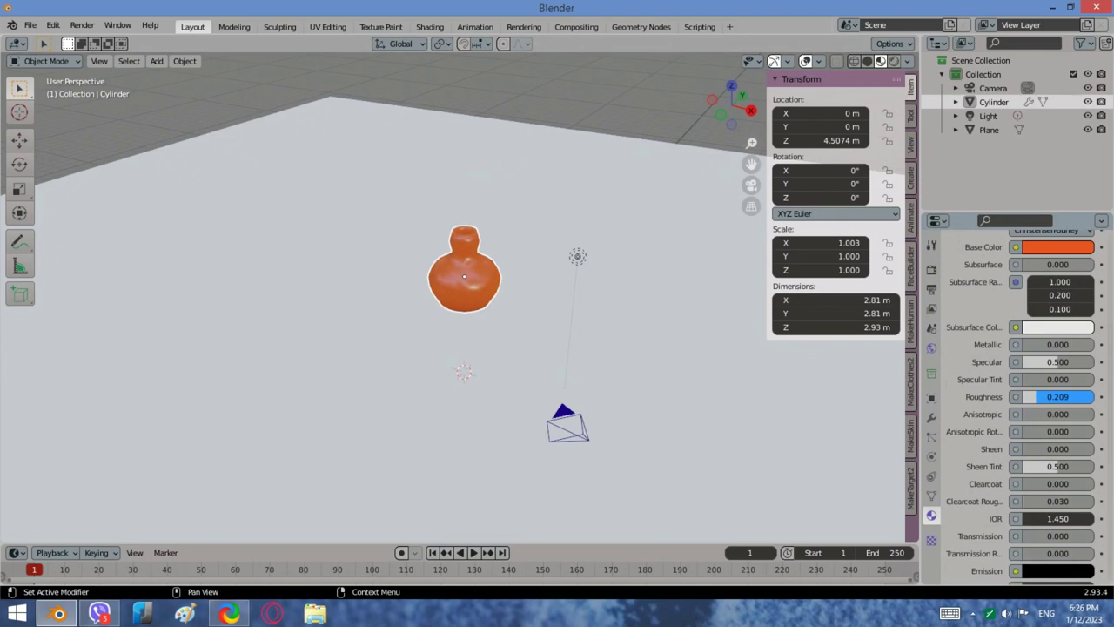
# Step: Move the Cylinder straight up along Z until it sits at Z = 8.0445 m
pyautogui.scroll(5, 433, 269)
pyautogui.moveTo(504, 281); pyautogui.dragTo(428, 299, button='middle')
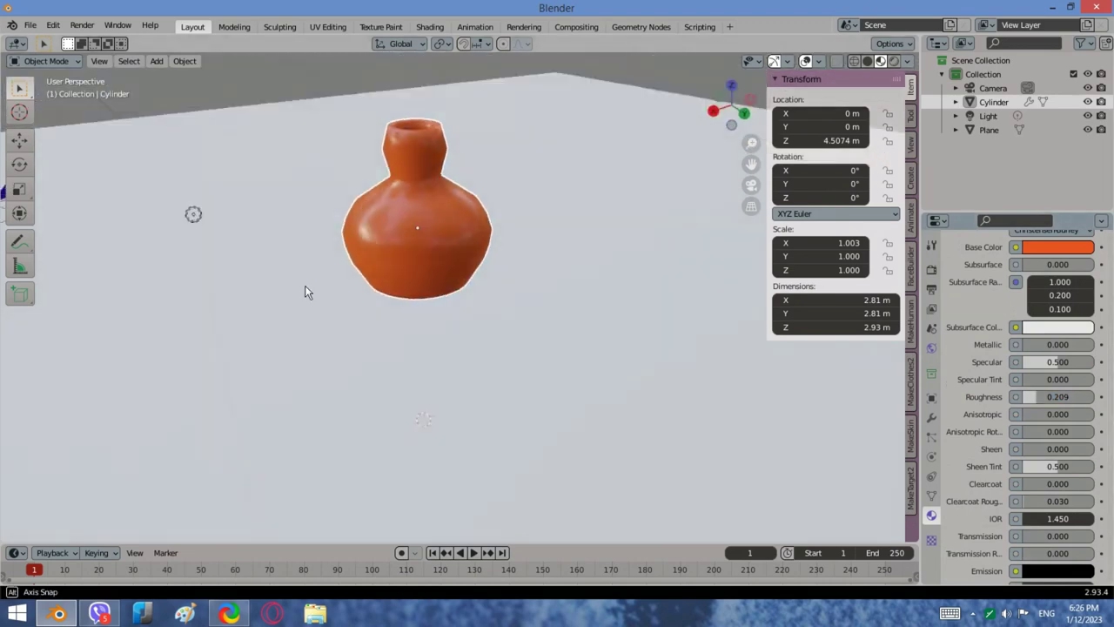
pyautogui.moveTo(304, 292); pyautogui.dragTo(397, 299, button='middle')
pyautogui.scroll(-5, 595, 330)
pyautogui.moveTo(595, 330); pyautogui.dragTo(535, 253, button='middle')
pyautogui.scroll(2, 492, 246)
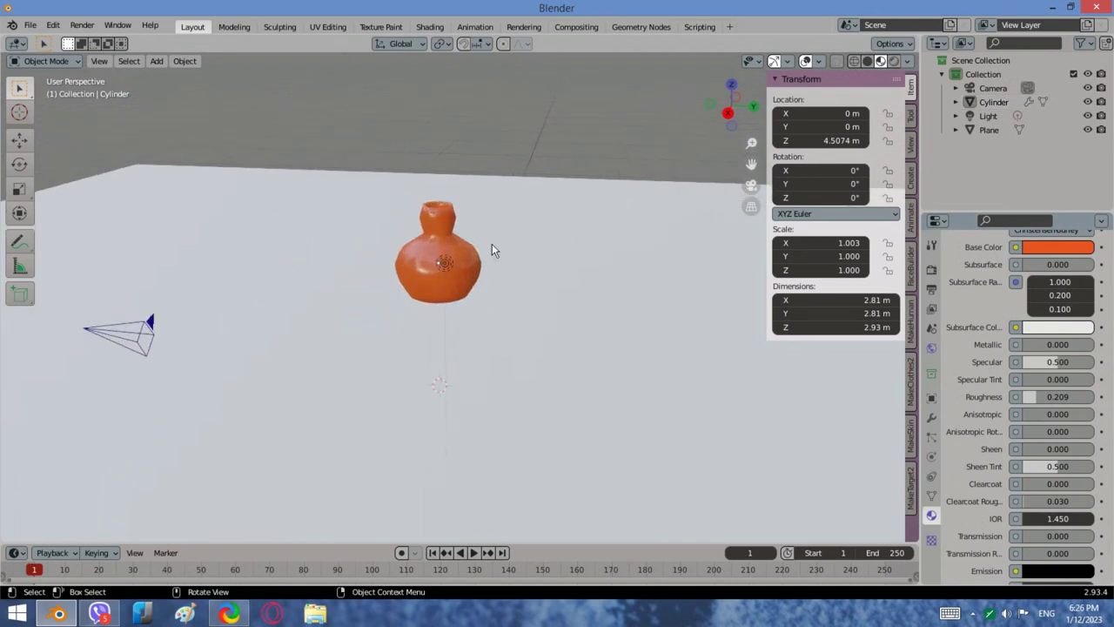
pyautogui.press('g')
pyautogui.press('z')
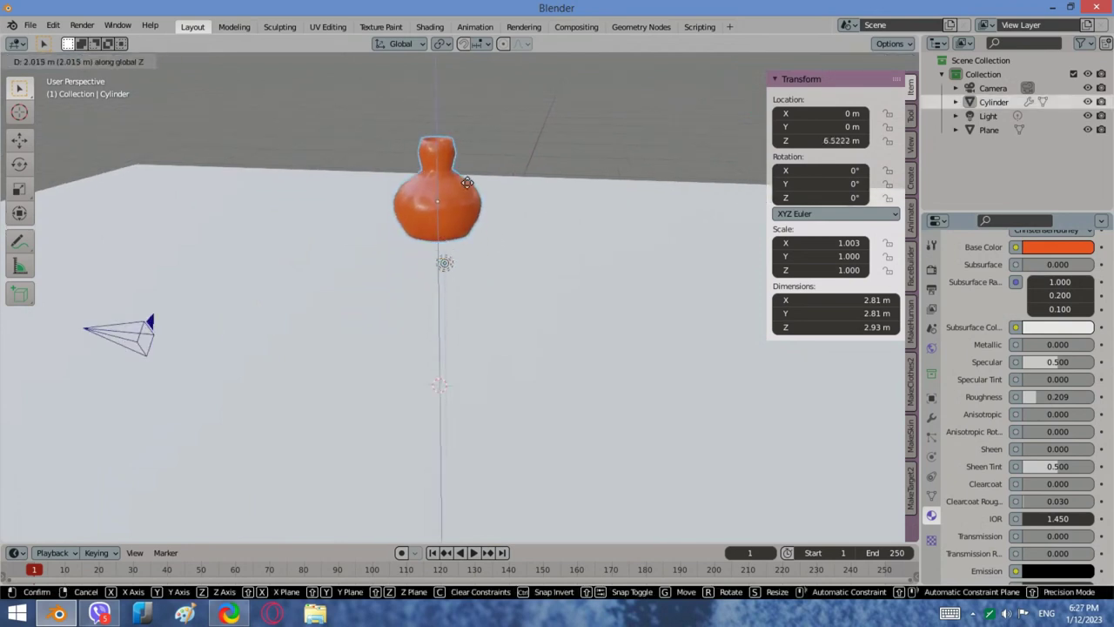
pyautogui.click(445, 261)
pyautogui.scroll(-2, 567, 195)
pyautogui.moveTo(568, 195); pyautogui.dragTo(612, 235, button='middle')
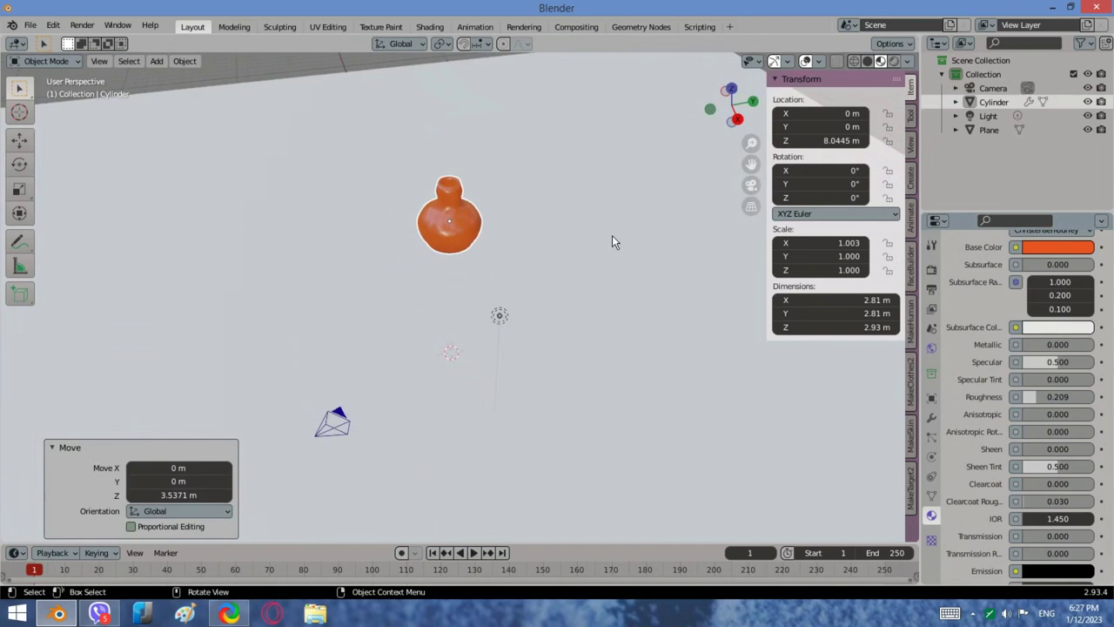
# Step: Add an active rigid body to the vase, then bring up Quick Effects showing Cell Fracture
pyautogui.click(195, 64)
pyautogui.moveTo(222, 393)
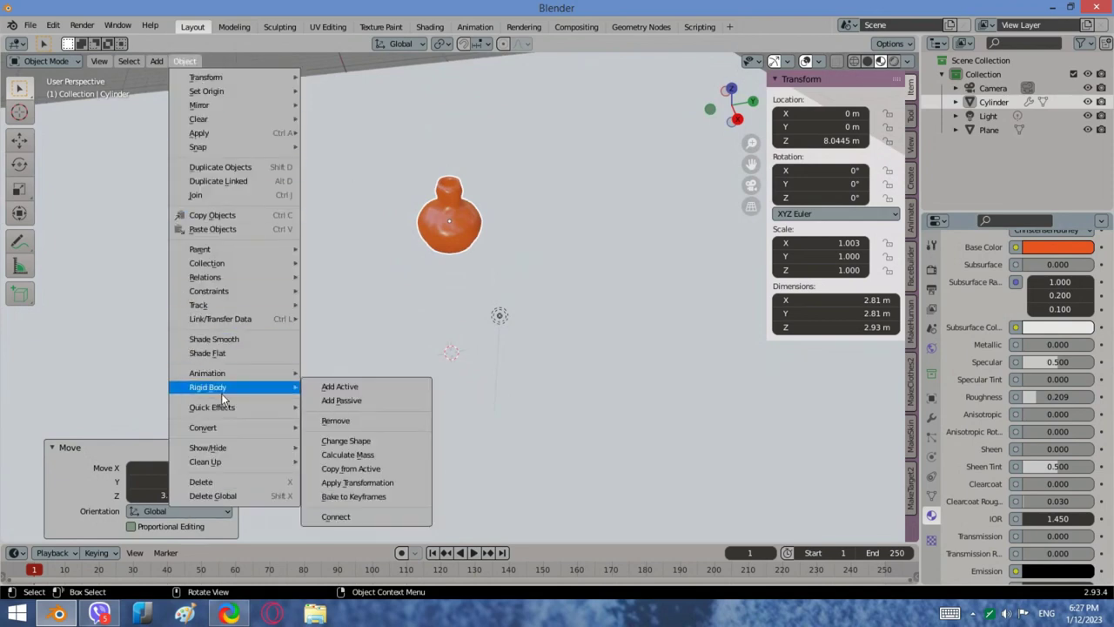
pyautogui.click(335, 386)
pyautogui.moveTo(452, 261); pyautogui.dragTo(460, 239, button='middle')
pyautogui.click(186, 61)
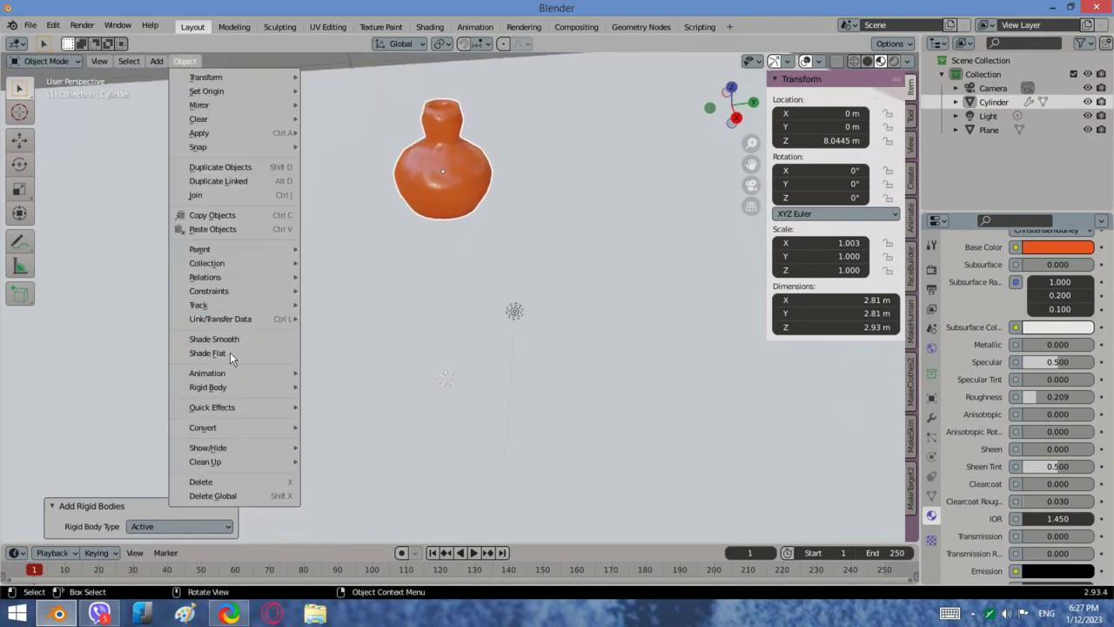
pyautogui.moveTo(243, 407)
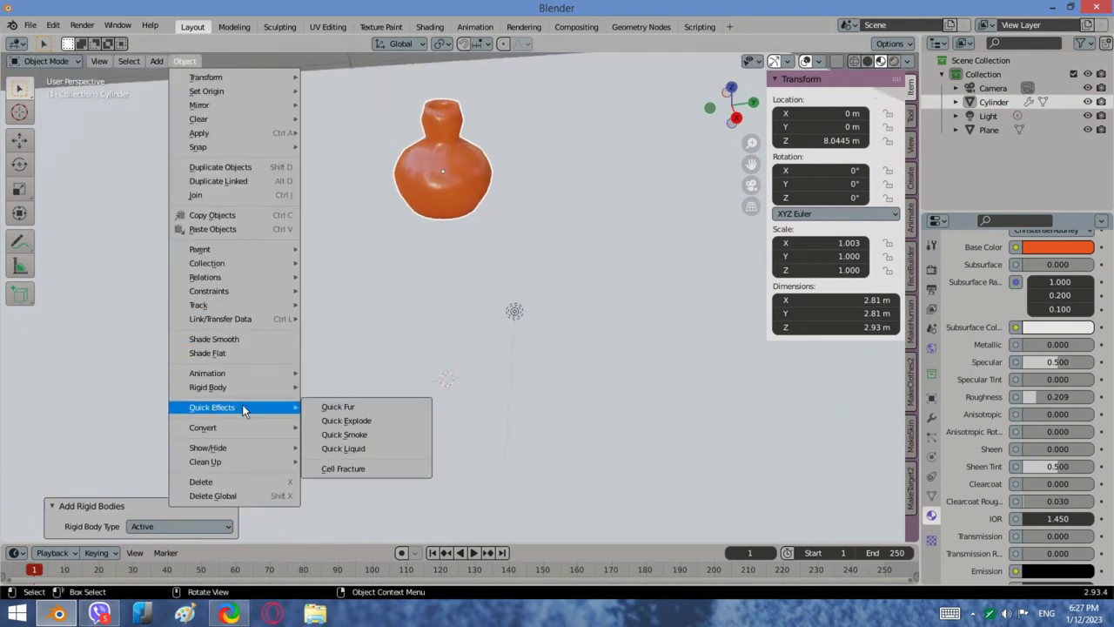
# Step: Start Cell Fracture on the vase and set the source limit to 120
pyautogui.click(360, 469)
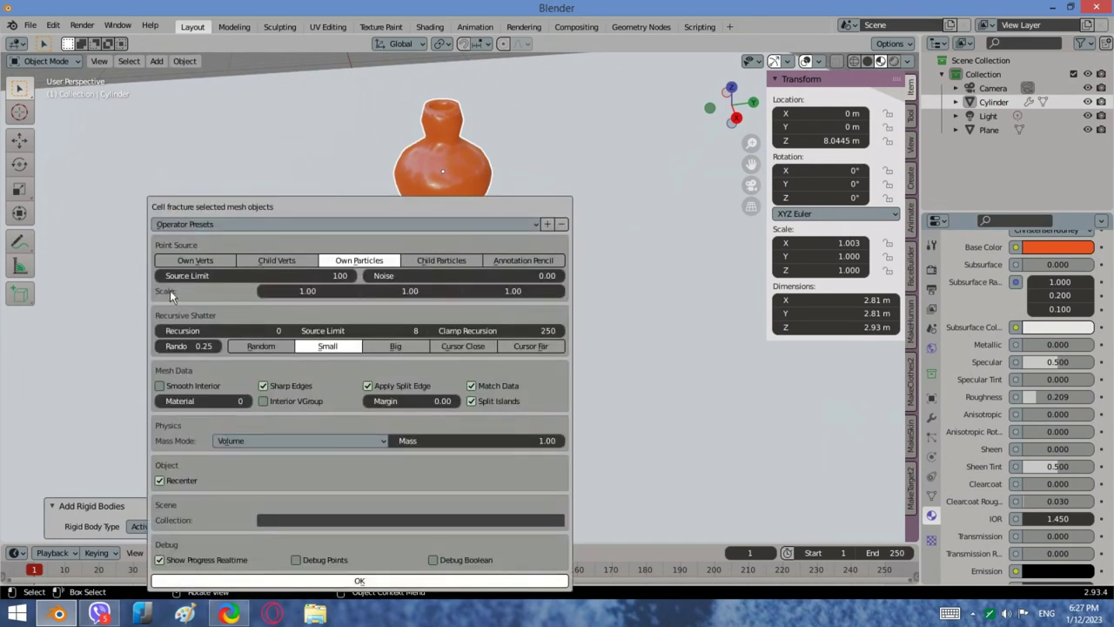
pyautogui.moveTo(325, 213); pyautogui.dragTo(341, 182)
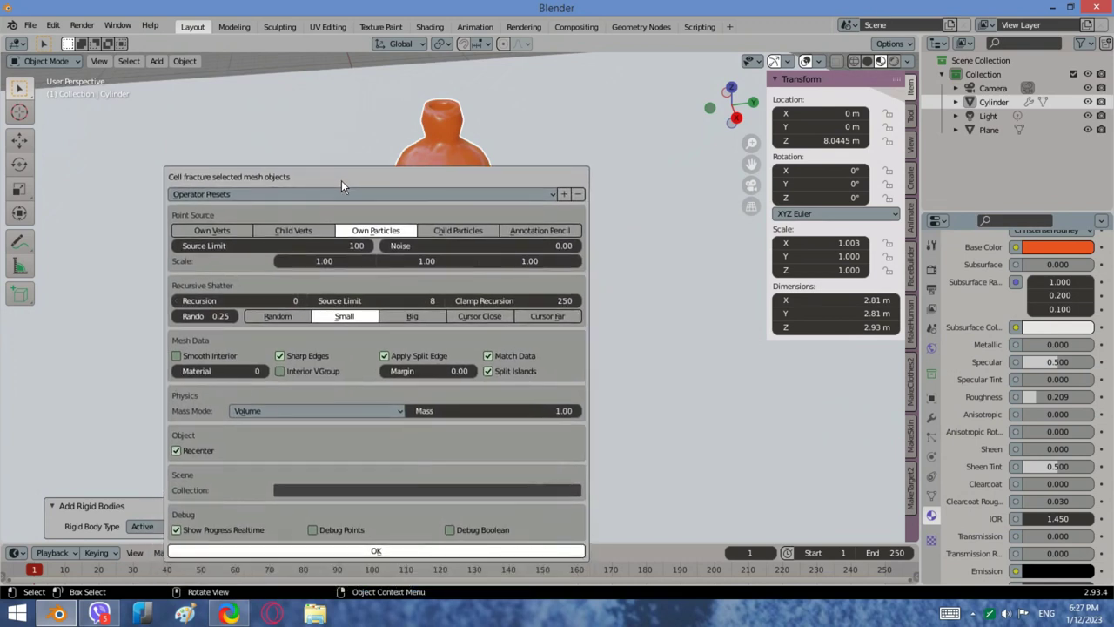
pyautogui.click(350, 246)
pyautogui.write('120')
pyautogui.press('Return')
# Step: Set noise to 0.4 and randomness to 0.7, then run the fracture
pyautogui.click(559, 244)
pyautogui.write('.4')
pyautogui.click(224, 319)
pyautogui.moveTo(182, 318); pyautogui.dragTo(190, 317)
pyautogui.click(208, 318)
pyautogui.press('BackSpace')
pyautogui.press('BackSpace')
pyautogui.press('BackSpace')
pyautogui.write('.7')
pyautogui.press('Return')
pyautogui.moveTo(343, 177); pyautogui.dragTo(339, 108)
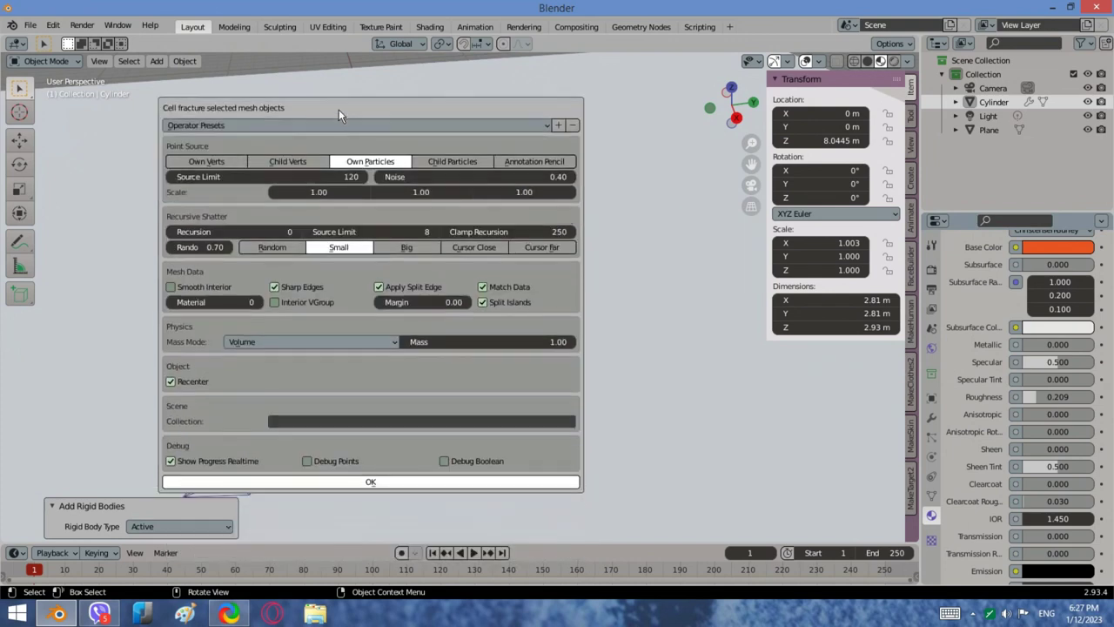
pyautogui.click(396, 481)
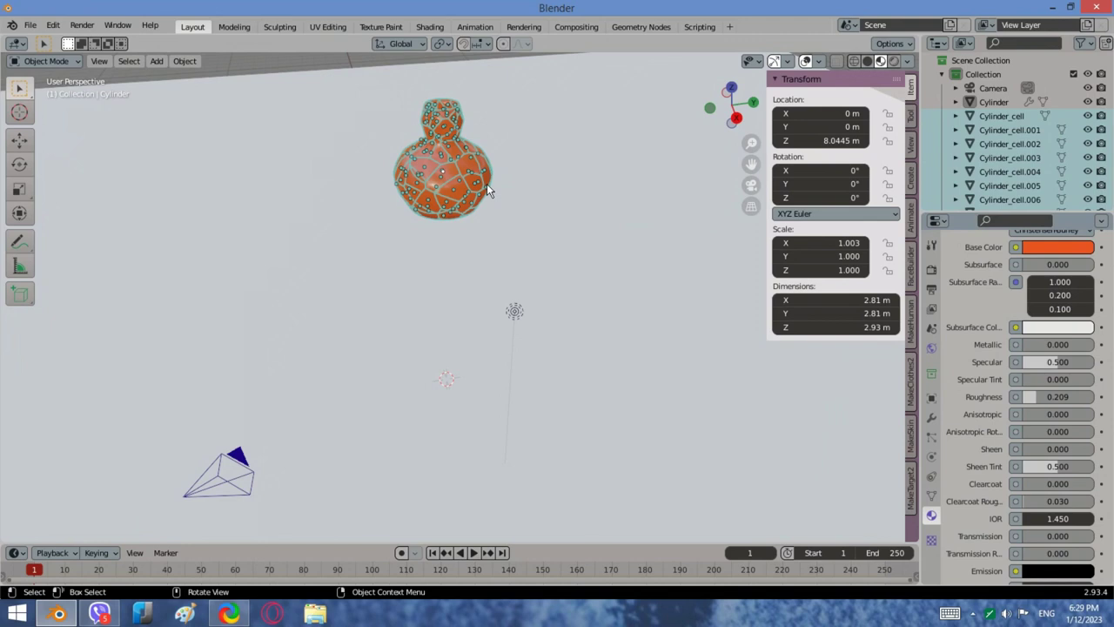
# Step: Select the ground plane and set its rigid body type to Passive
pyautogui.moveTo(486, 183); pyautogui.dragTo(428, 193, button='middle')
pyautogui.click(428, 193)
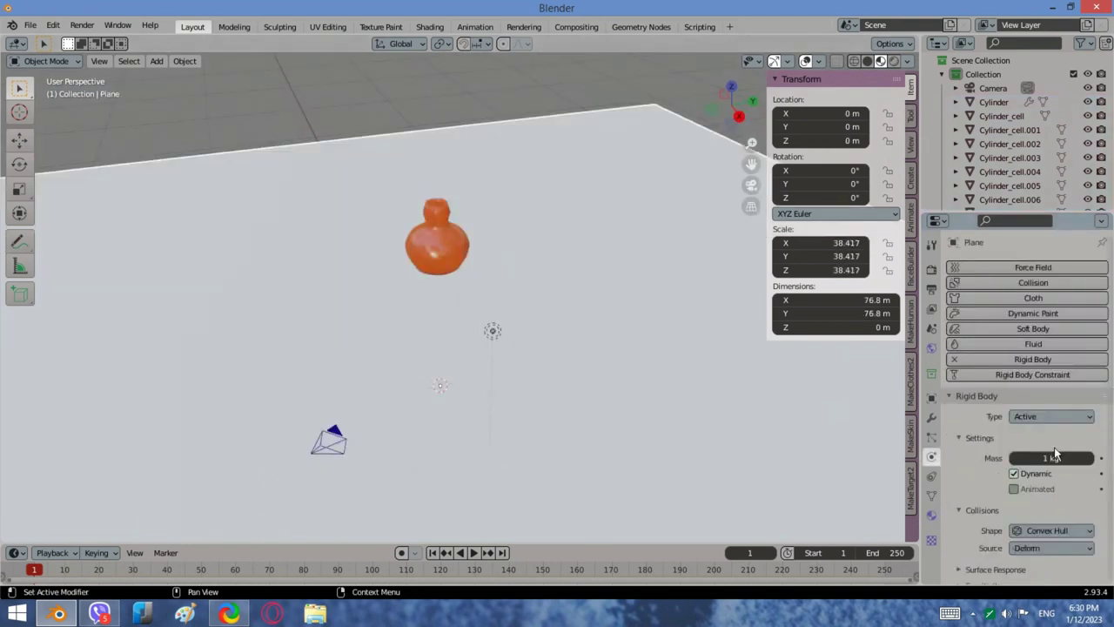
pyautogui.click(1051, 416)
pyautogui.click(1057, 437)
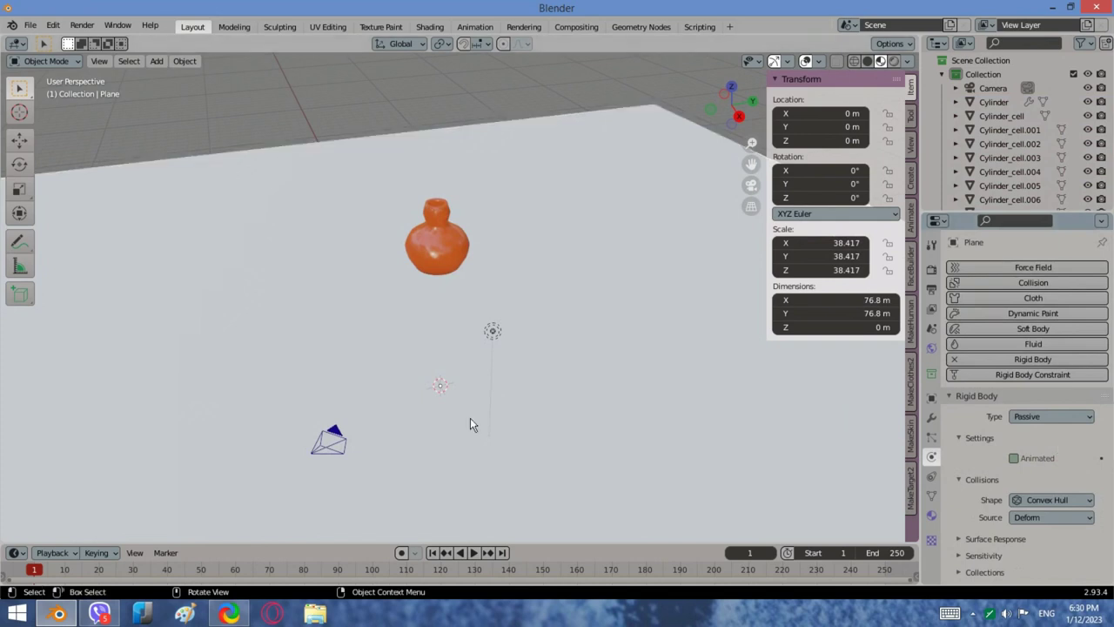
# Step: Test-play the shattering simulation, stop it, and rewind to frame 1
pyautogui.click(475, 552)
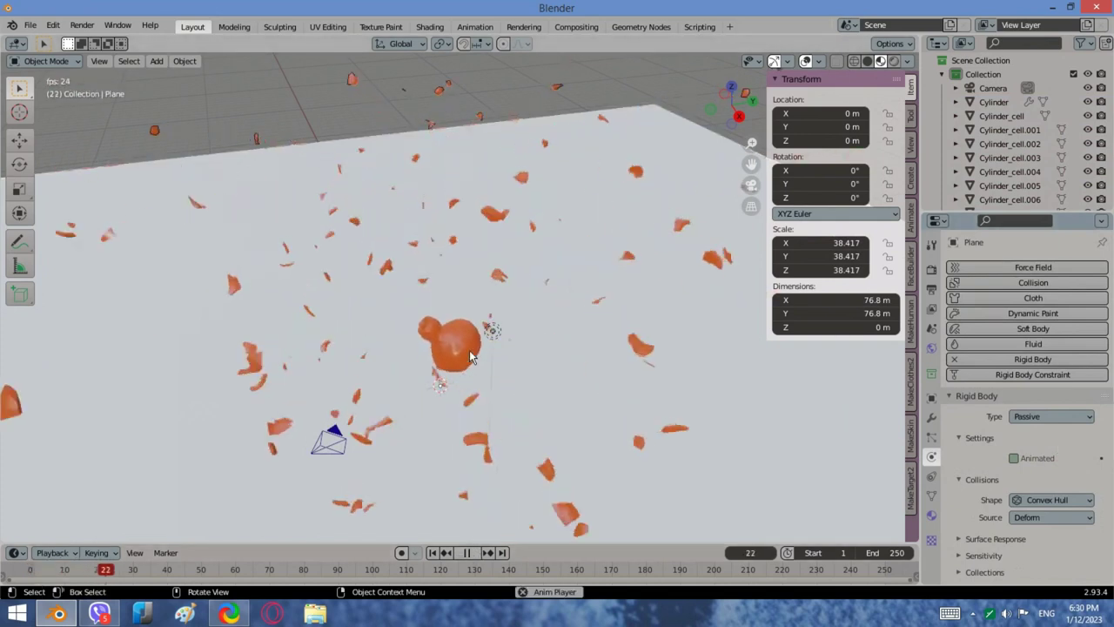
pyautogui.press('space')
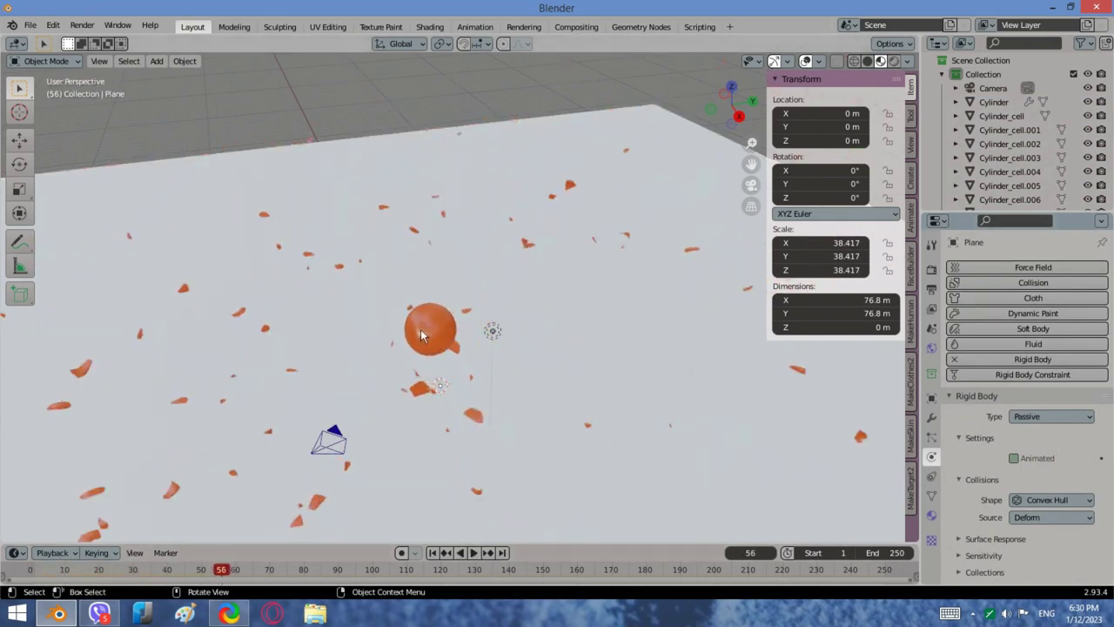
pyautogui.click(433, 552)
pyautogui.click(989, 103)
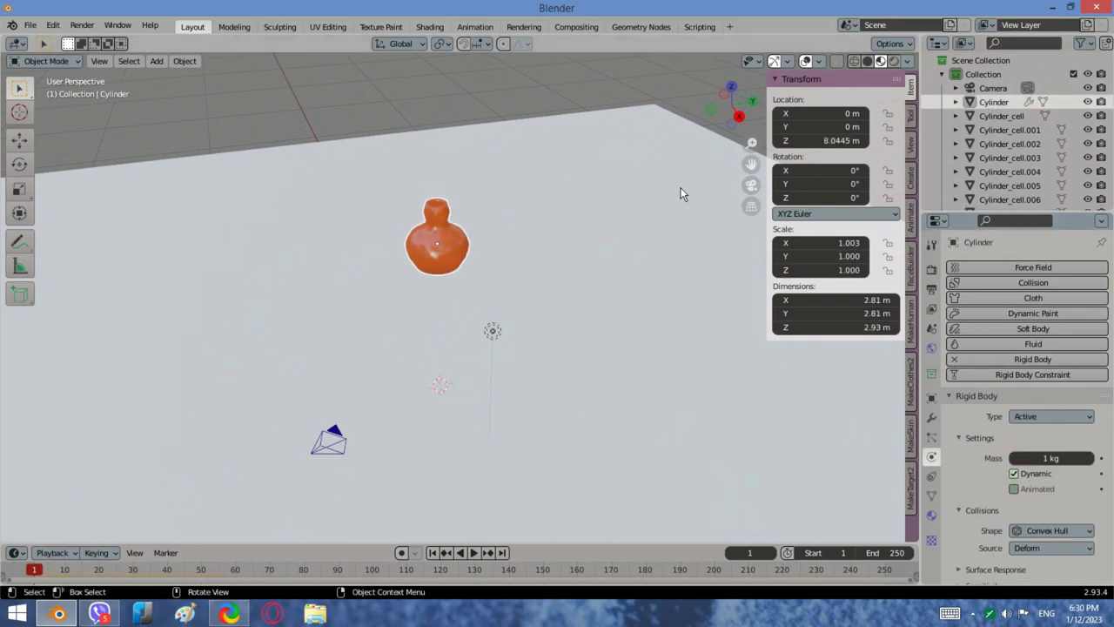
# Step: Delete the original whole Cylinder and play the simulation
pyautogui.press('Delete')
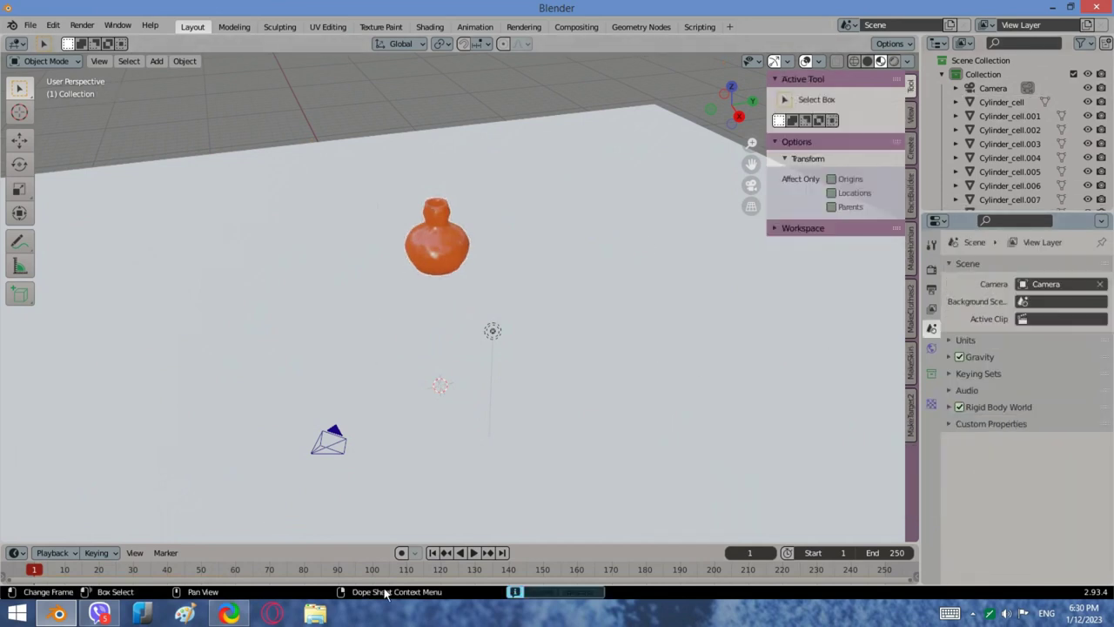
pyautogui.click(473, 552)
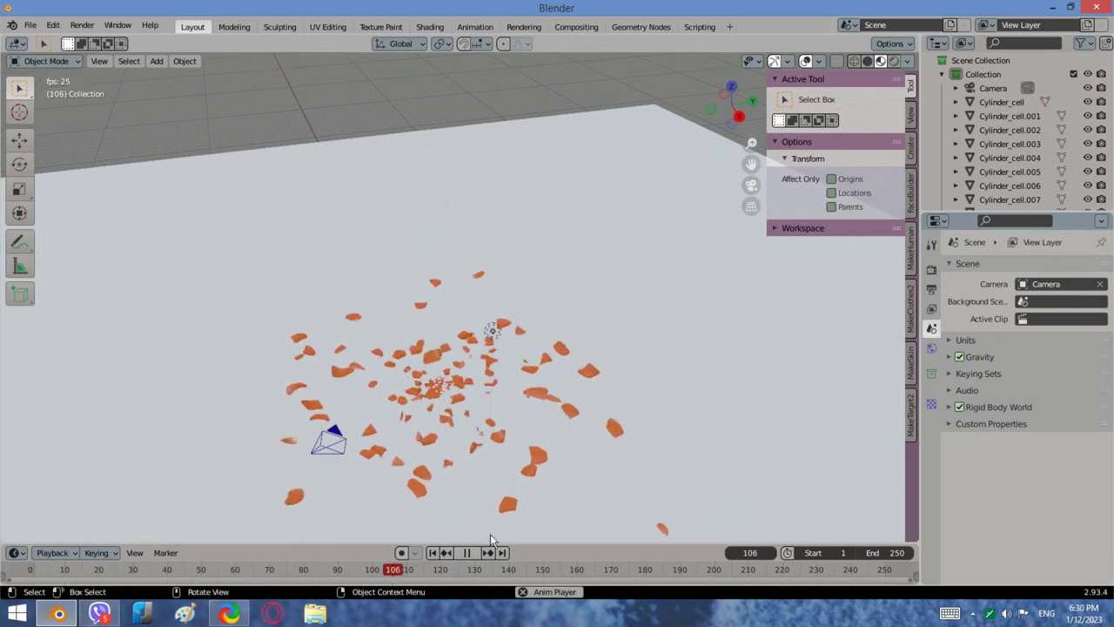
pyautogui.click(432, 552)
# Step: Replay the shattering from frame 1 while orbiting and switching to an orthographic side view
pyautogui.moveTo(418, 487); pyautogui.dragTo(648, 406, button='middle')
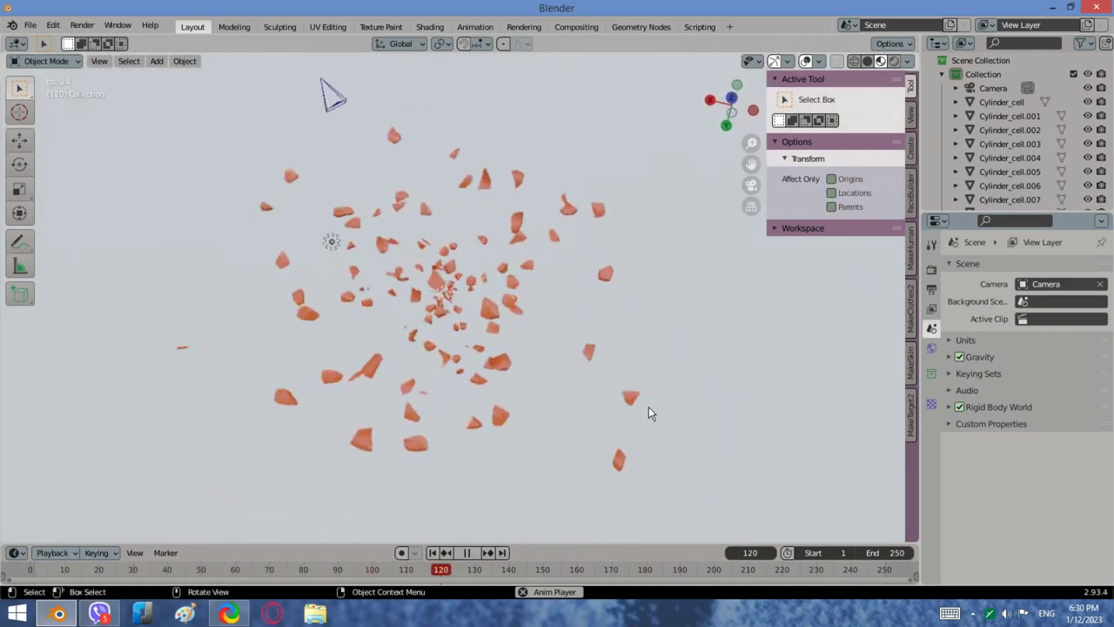
pyautogui.click(432, 552)
pyautogui.moveTo(490, 383); pyautogui.dragTo(485, 329, button='middle')
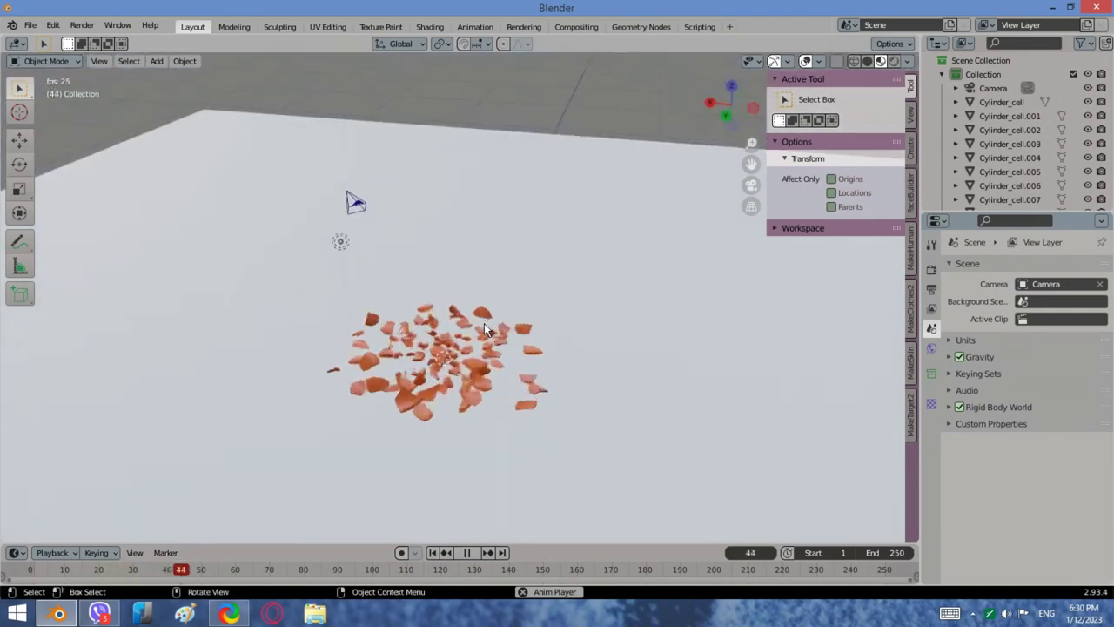
pyautogui.click(724, 119)
pyautogui.click(432, 553)
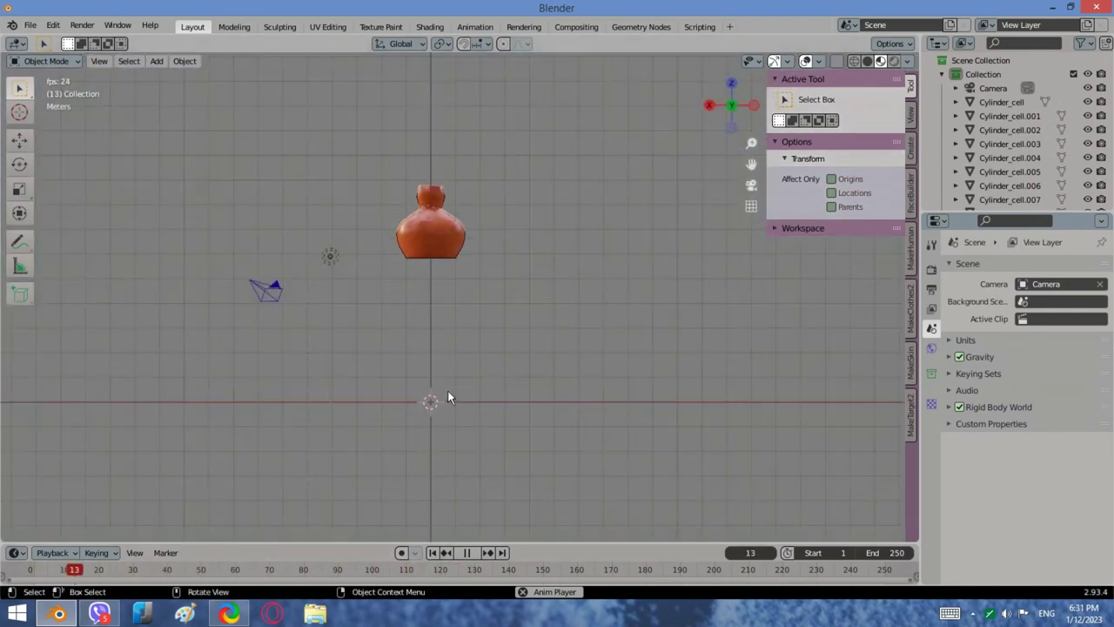